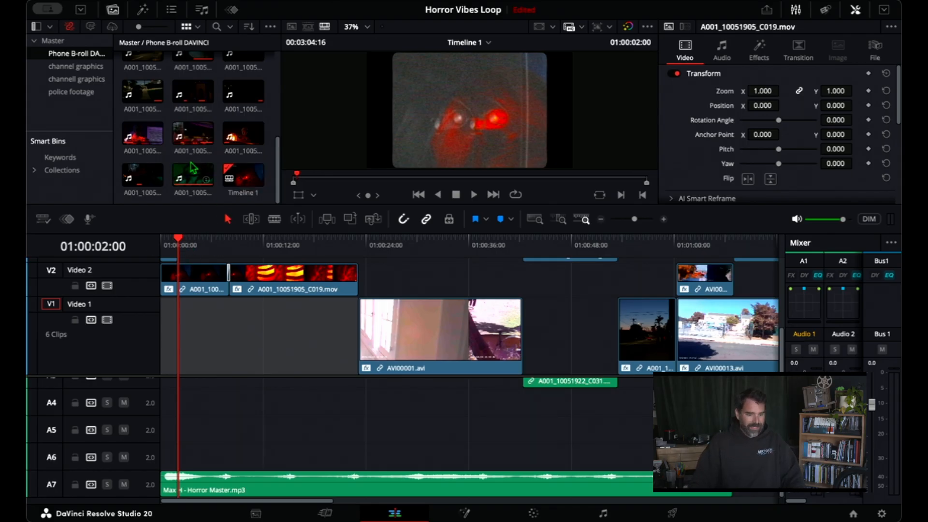
Step: Preview the source clip A001_10051905_C019.mov from the Phone B-roll bin and scrub through its footage
scroll(181, 128, "up", 3)
scroll(181, 129, "up", 1)
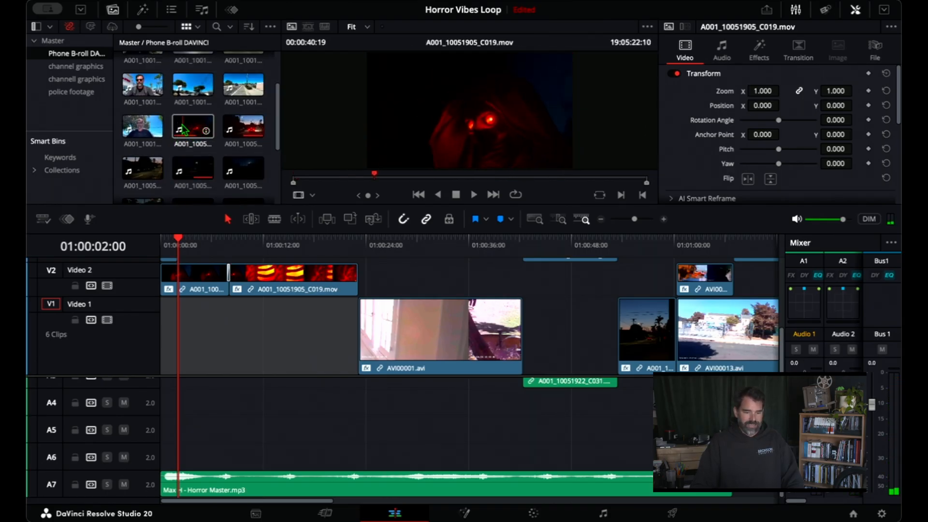
left_click(182, 130)
left_click(317, 179)
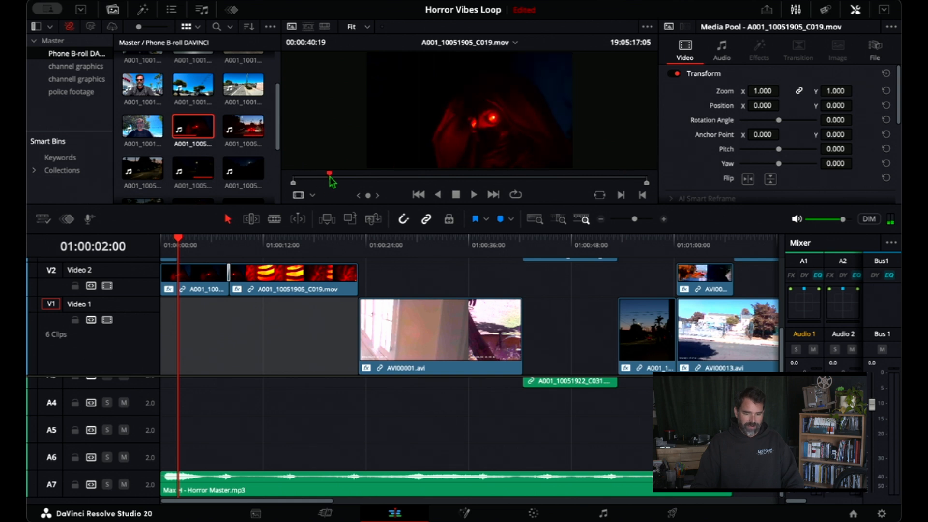
left_click_drag(354, 181, 537, 182)
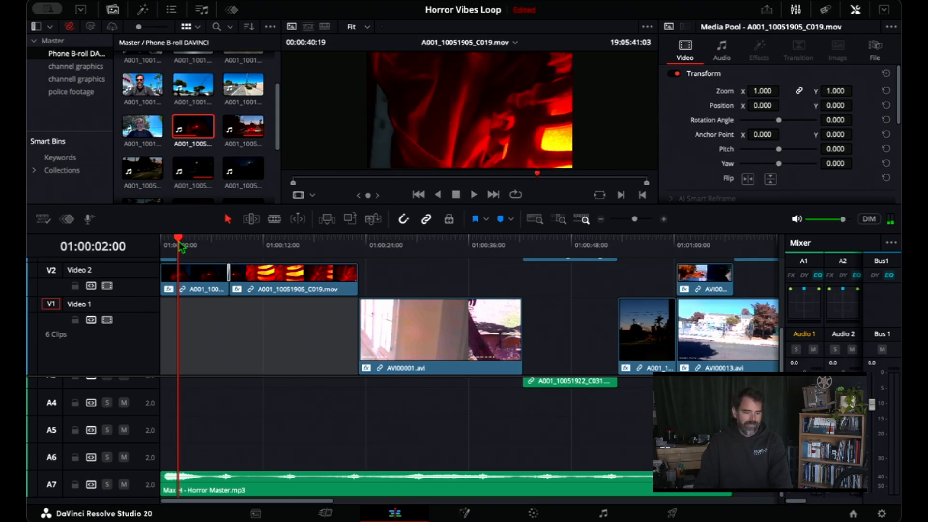
Step: Return the playhead to the start of Timeline 1 and play the edit full screen
left_click_drag(181, 246, 159, 244)
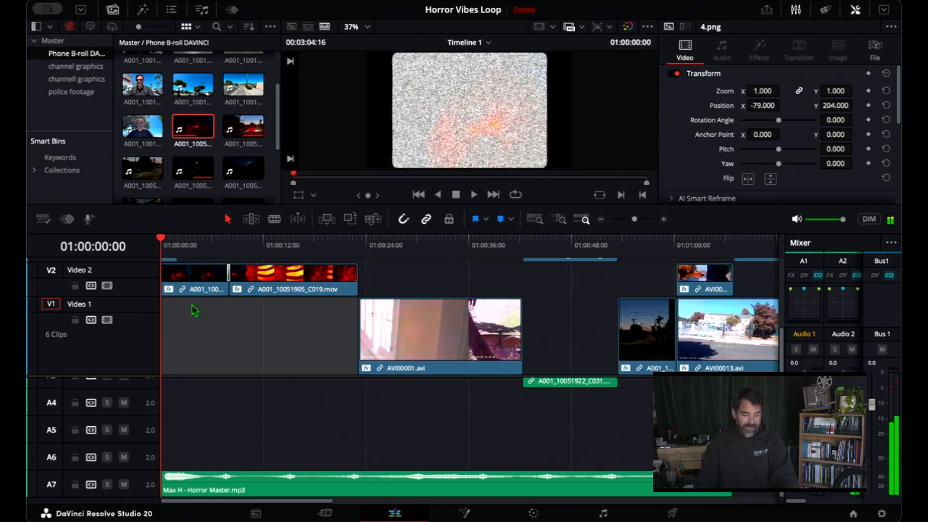
scroll(204, 347, "up", 2)
scroll(204, 346, "down", 2)
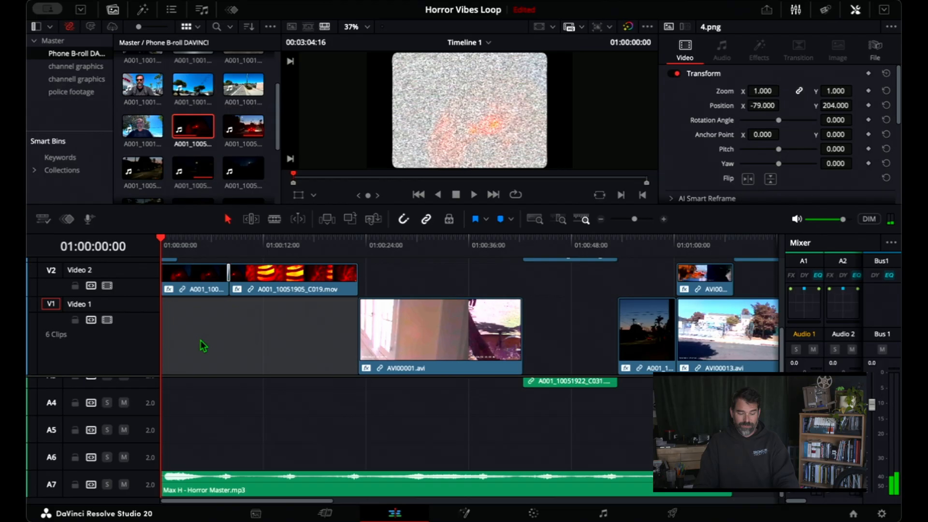
key("super+f")
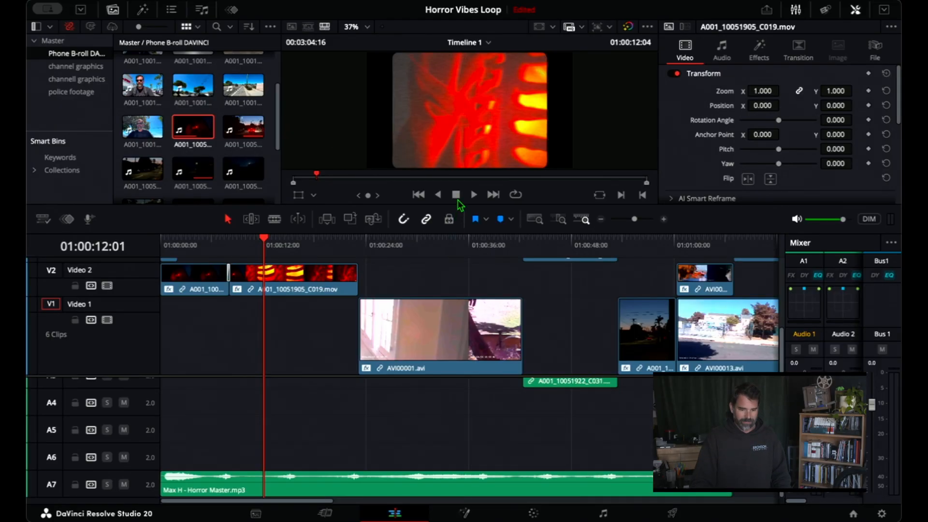
Step: Enlarge the viewer area above the timeline and play the edit from 01:00:12:04
left_click_drag(460, 206, 462, 333)
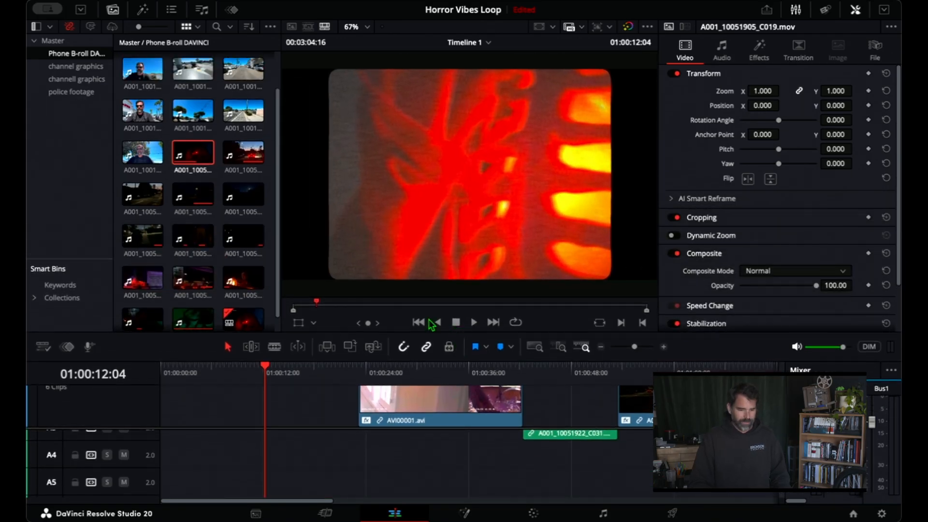
left_click(473, 322)
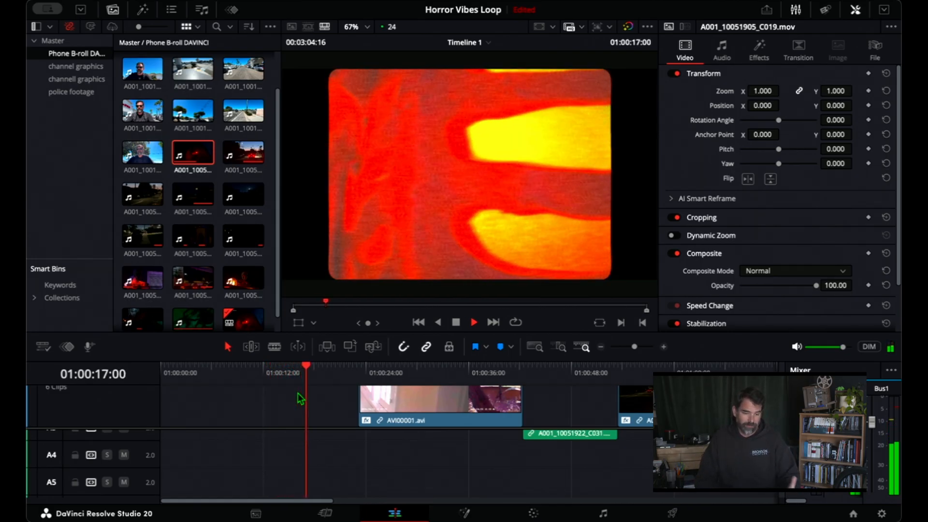
key("space")
Step: Open the Analog Damage settings of the second A001_10051905_C019.mov clip on Video 2, undo the last change and play the clip
scroll(303, 409, "up", 3)
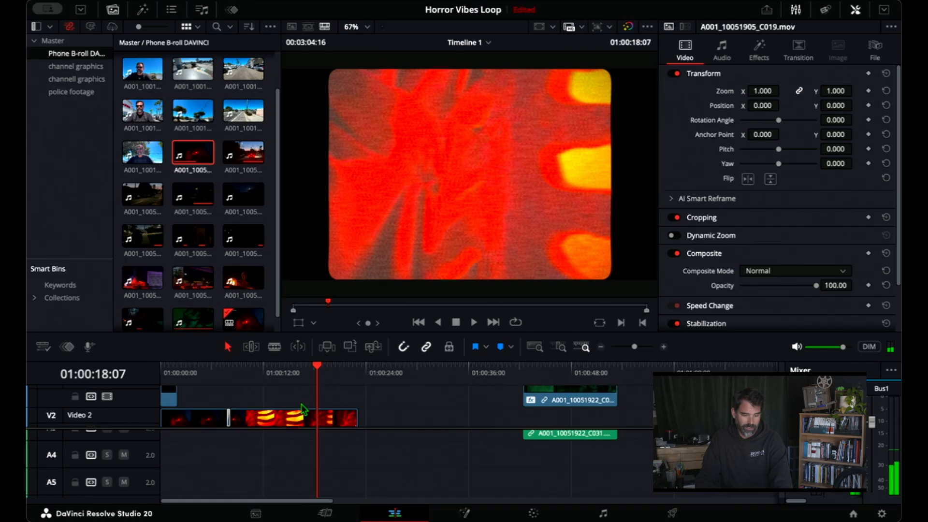
left_click(757, 56)
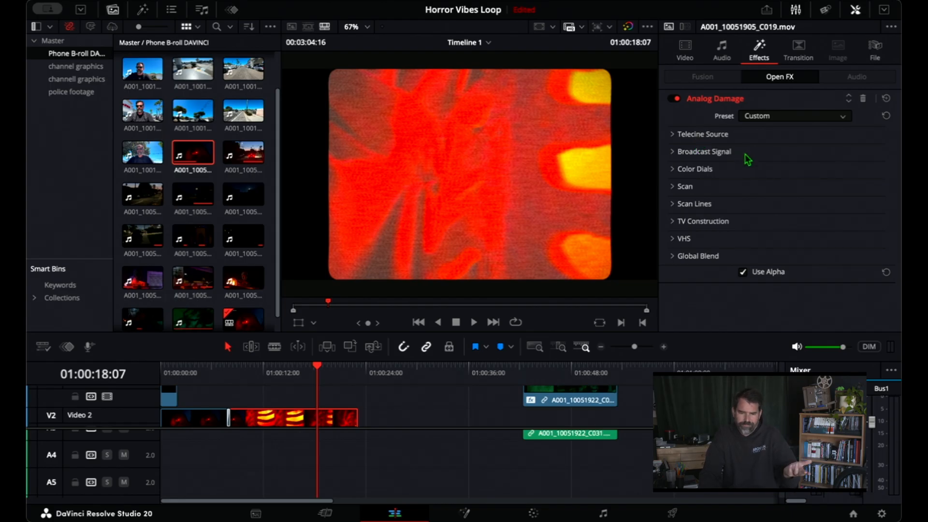
key("super+z")
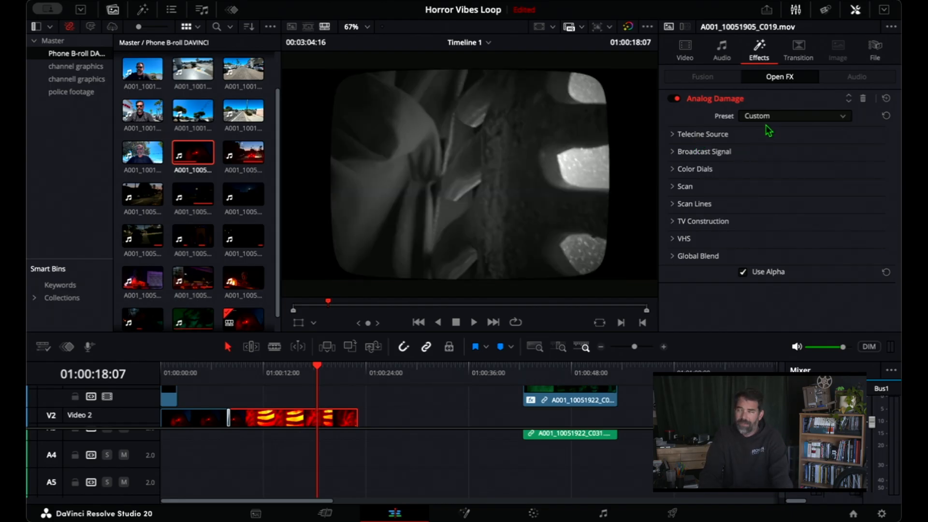
key("space")
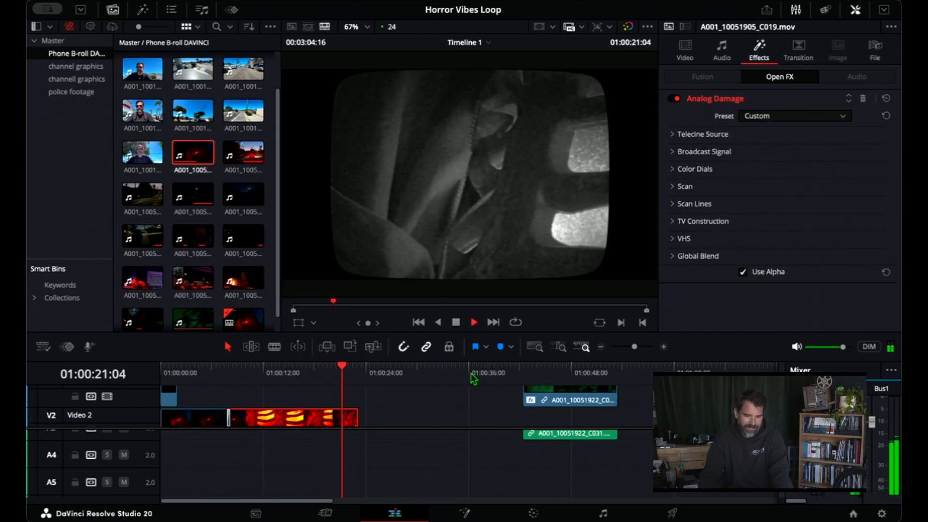
key("space")
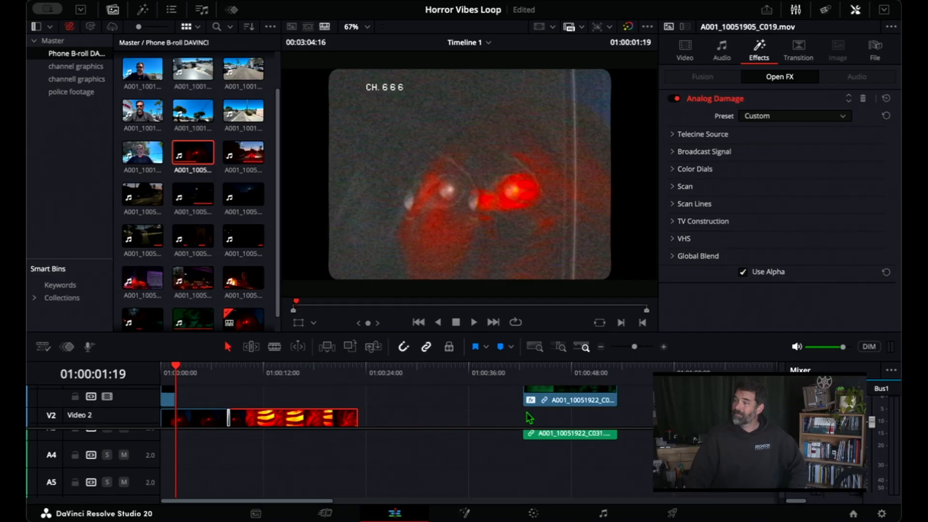
Step: Play the middle part of the AVI00001.avi clip on the timeline
left_click_drag(319, 371, 435, 372)
key("space")
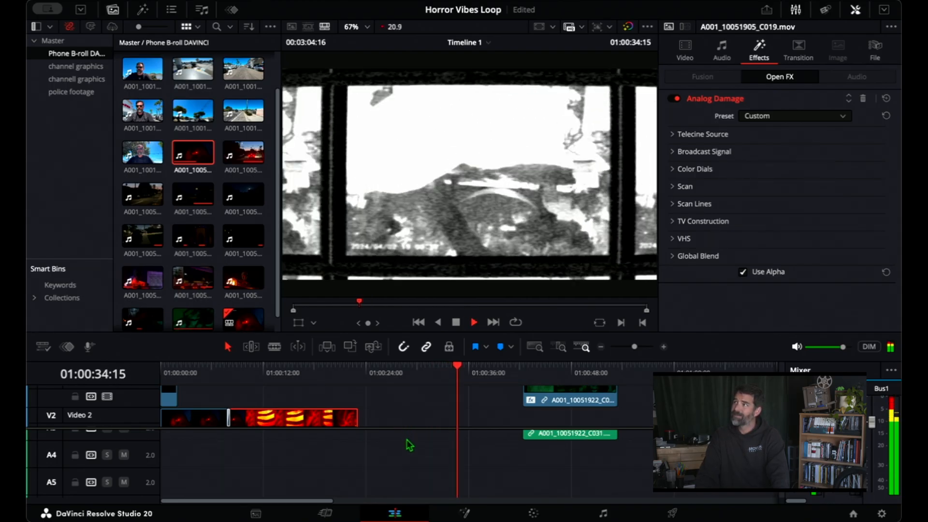
key("space")
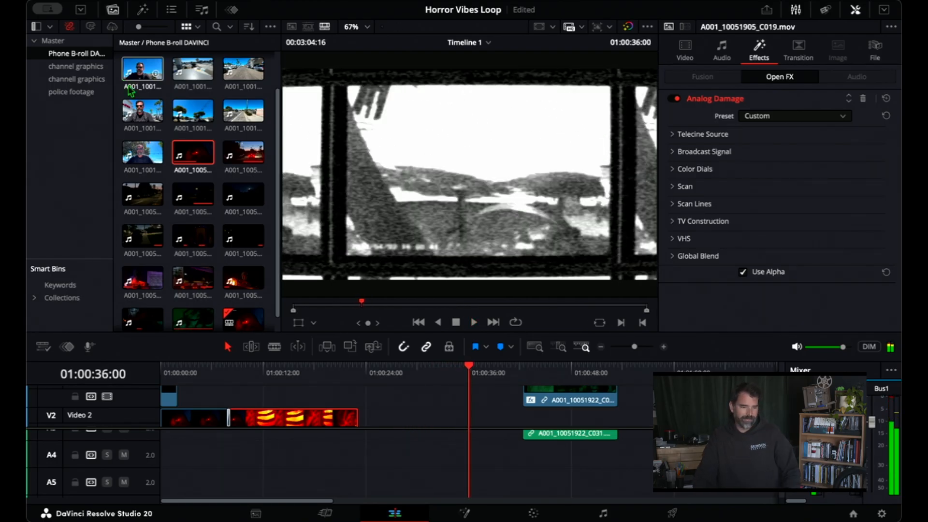
Step: Browse the source clips in the police footage bin
left_click(73, 91)
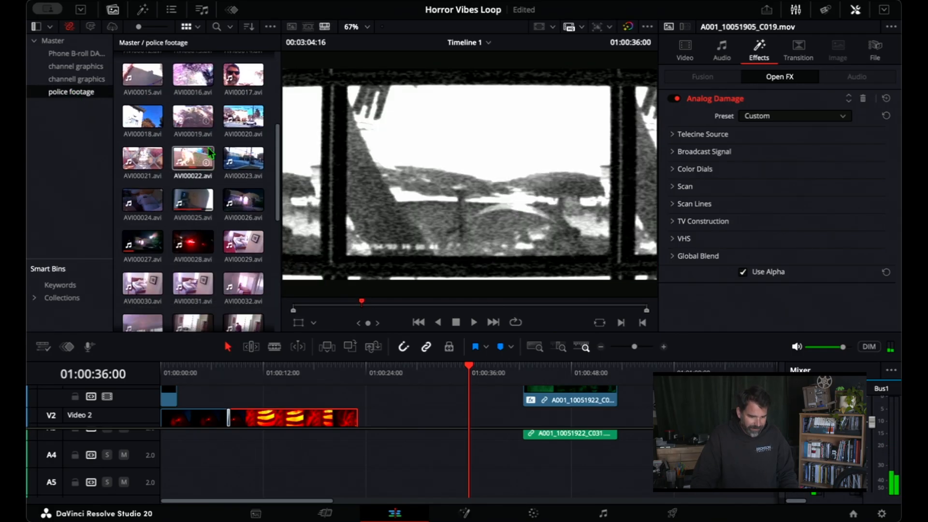
scroll(212, 146, "down", 3)
scroll(213, 146, "down", 5)
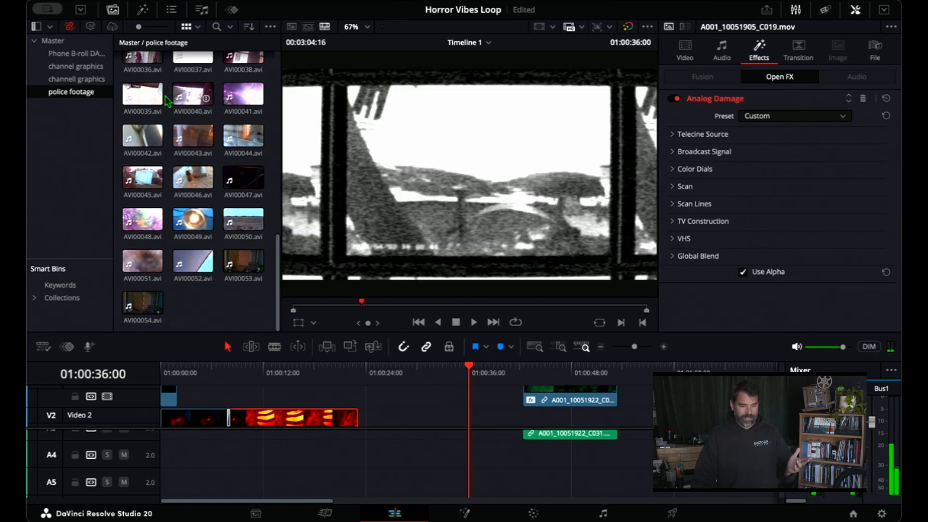
scroll(160, 107, "up", 4)
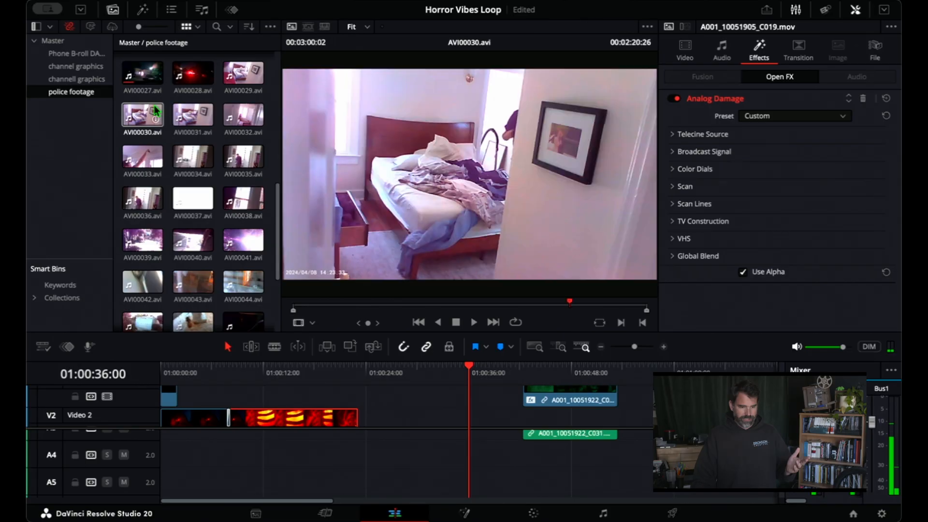
Step: Compare the AVI00001.avi clip with its original footage by bypassing Analog Damage during playback and re-enabling the effect
key("slash")
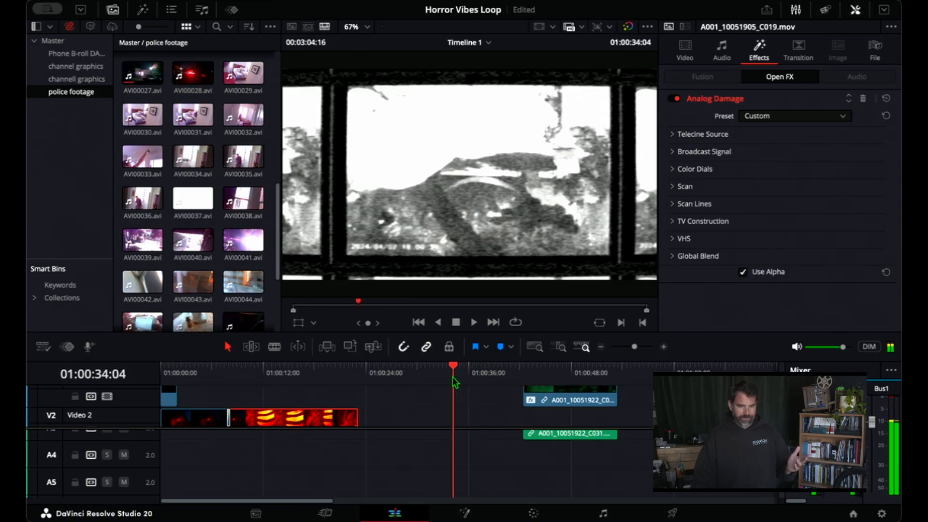
left_click(663, 347)
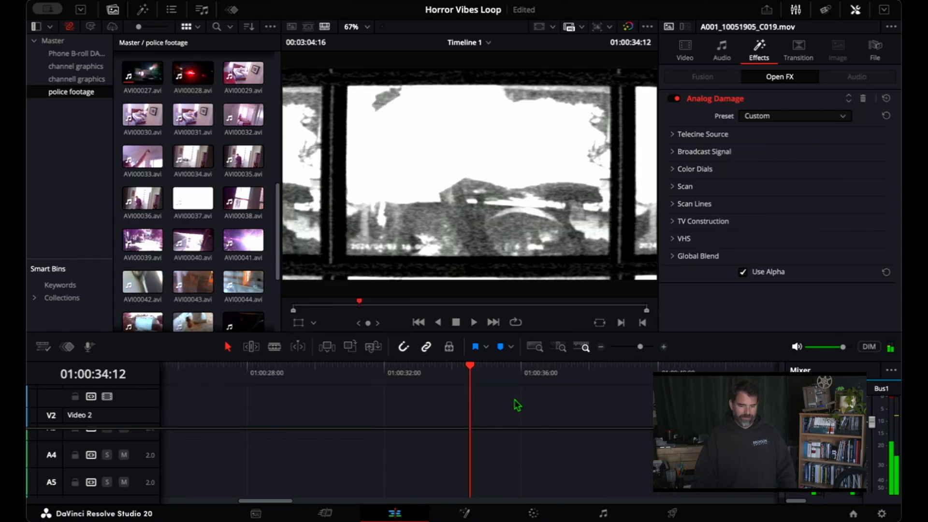
scroll(514, 404, "down", 2)
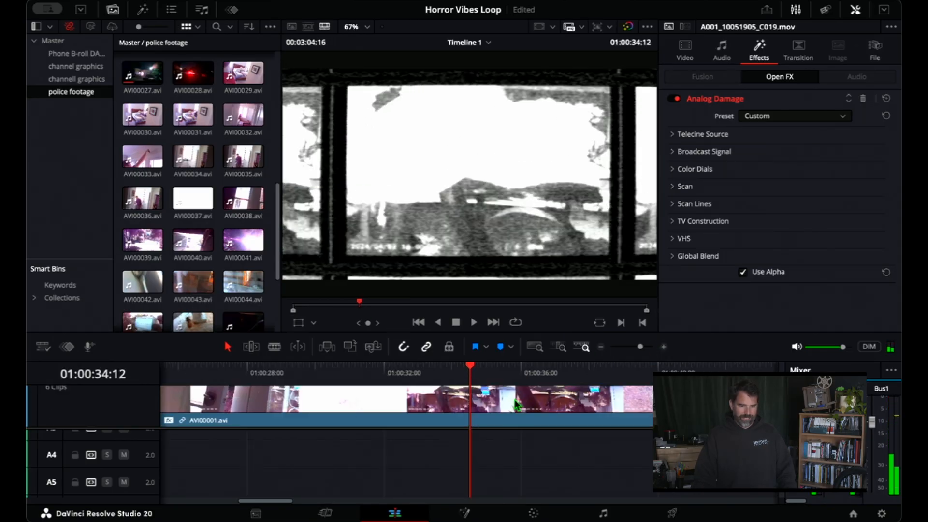
left_click(674, 99)
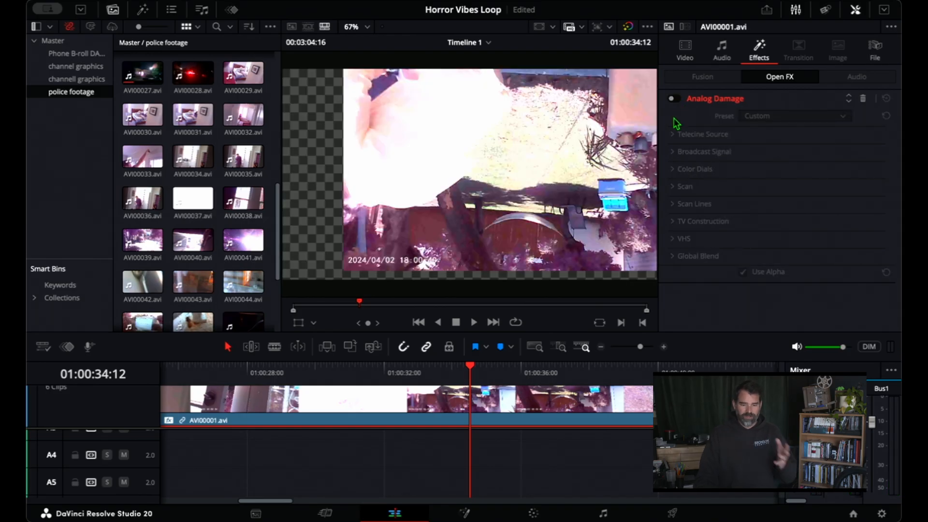
key("space")
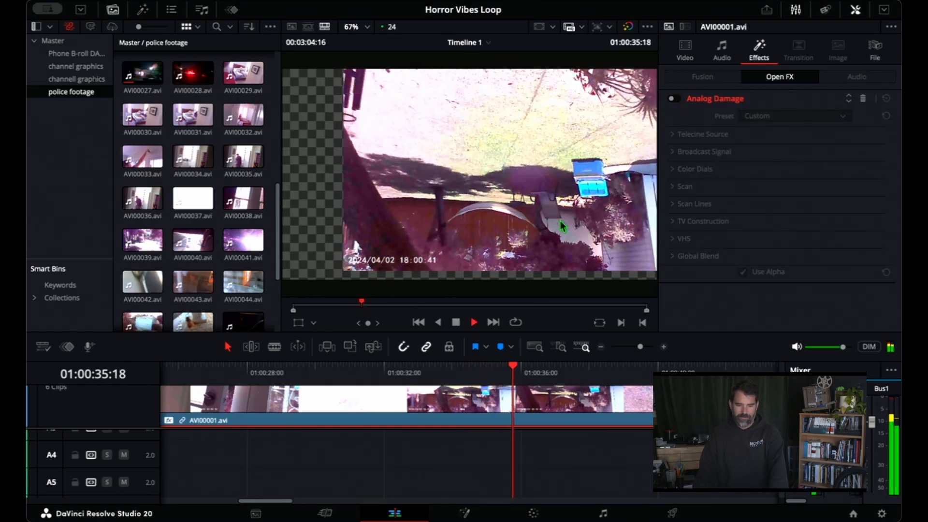
key("space")
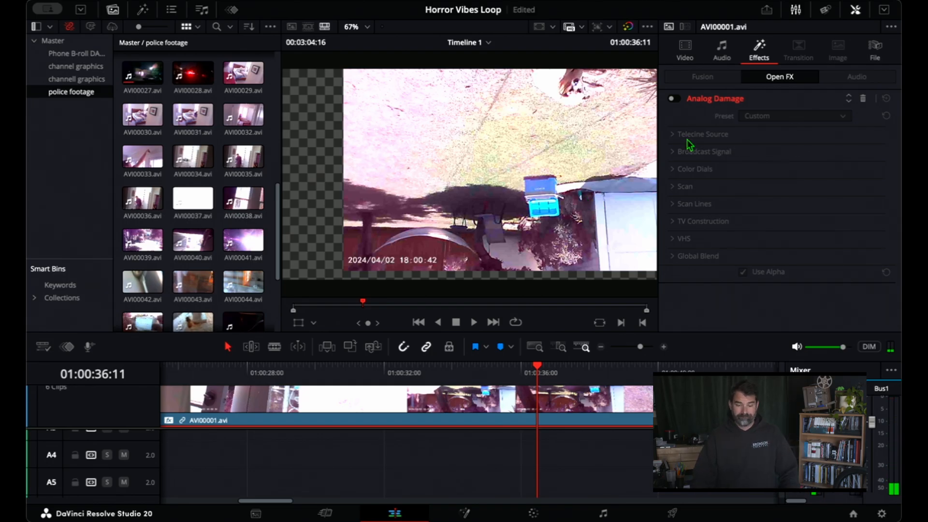
left_click(675, 99)
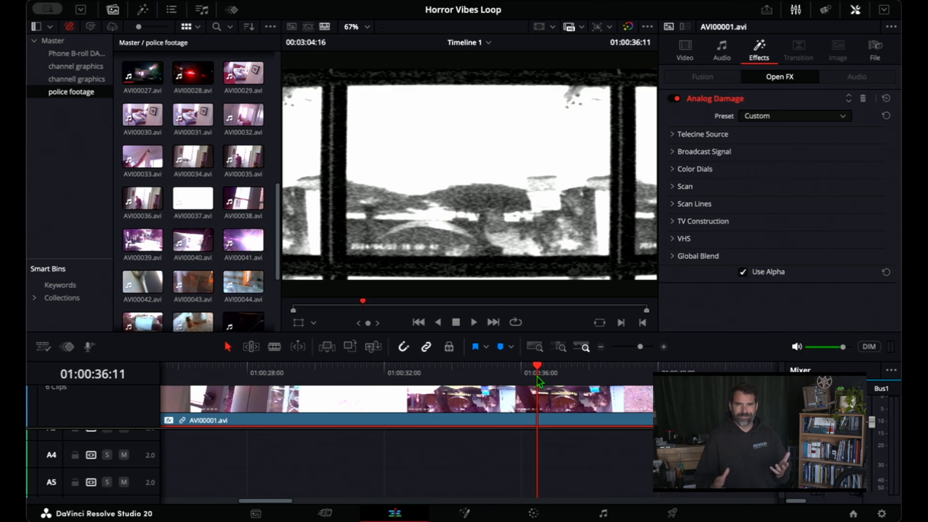
Step: Scrub from the end of AVI00001.avi through the following clips up to 01:01:07:00
left_click_drag(537, 376, 618, 348)
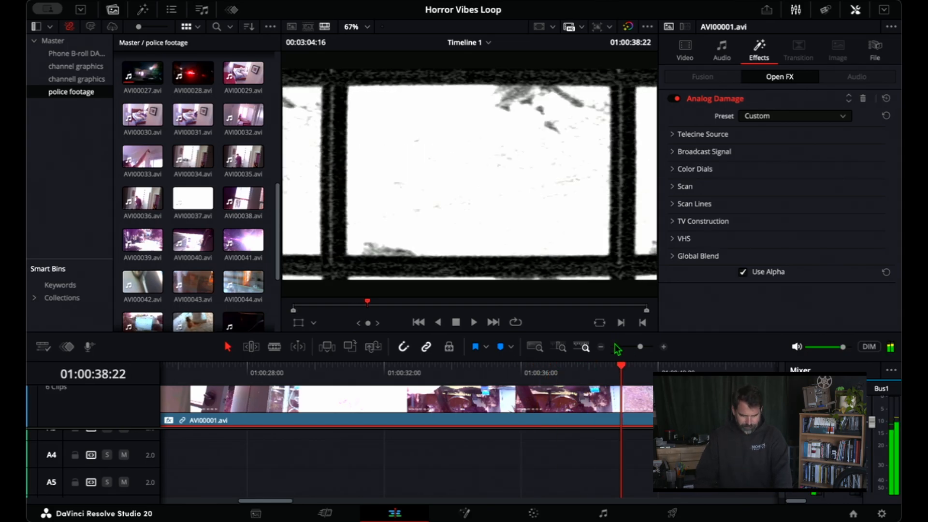
left_click(601, 346)
left_click(502, 373)
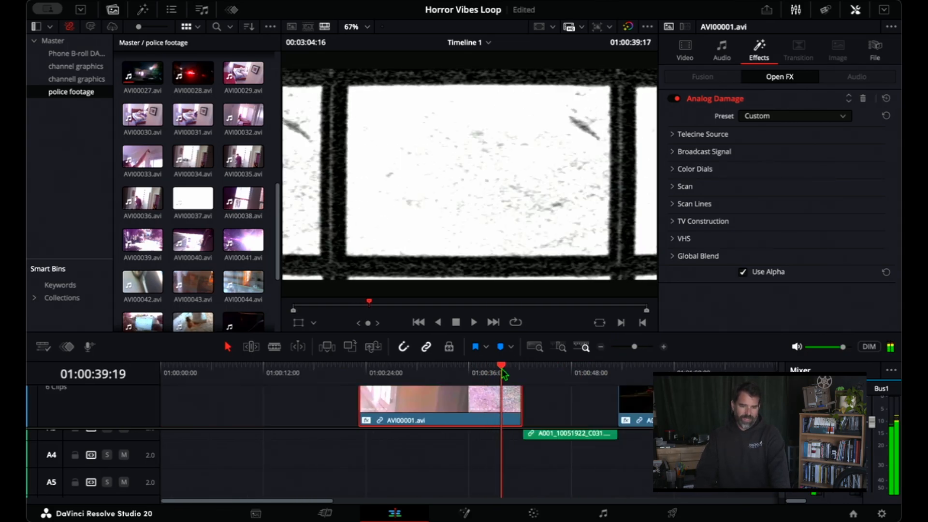
left_click_drag(504, 375, 734, 370)
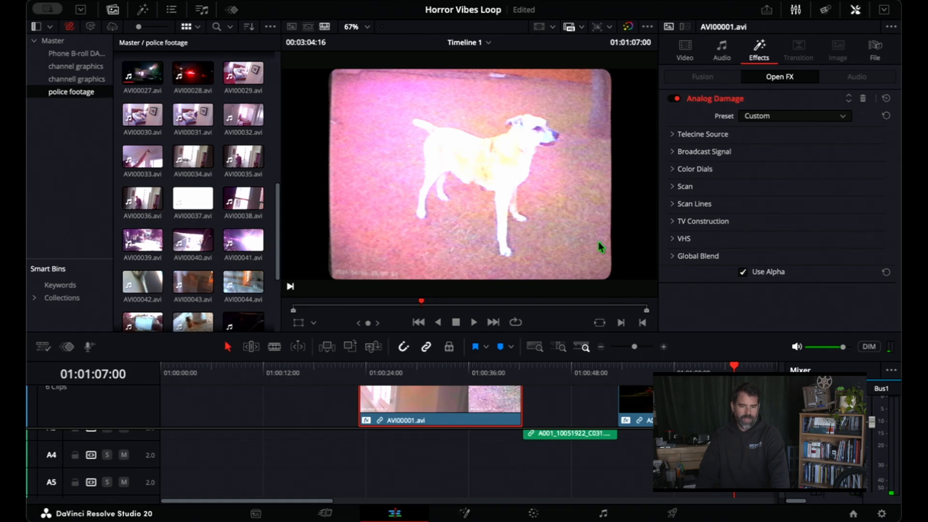
Step: Compare the green A001_10051922_C031.mov clip on Video 3 with its original by bypassing Analog Damage during playback and re-enabling it
left_click_drag(583, 370, 557, 373)
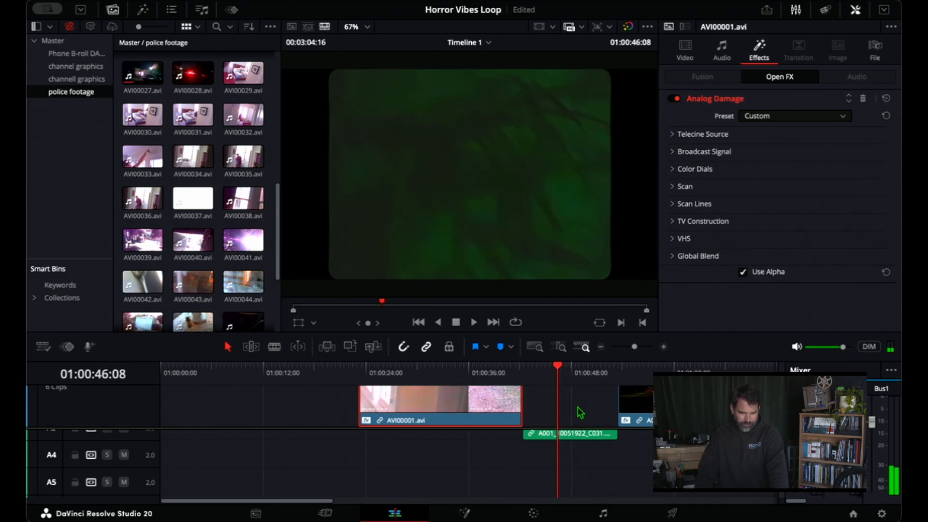
scroll(573, 412, "up", 5)
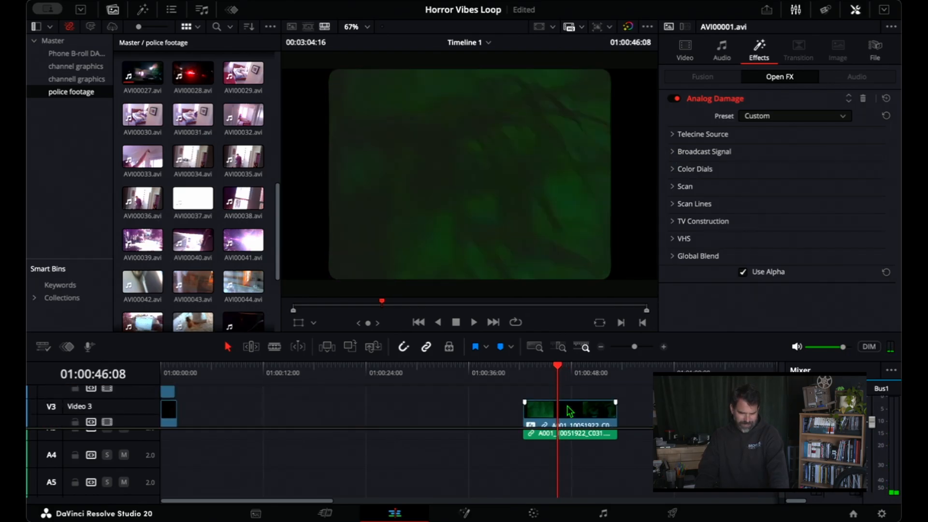
left_click(572, 414)
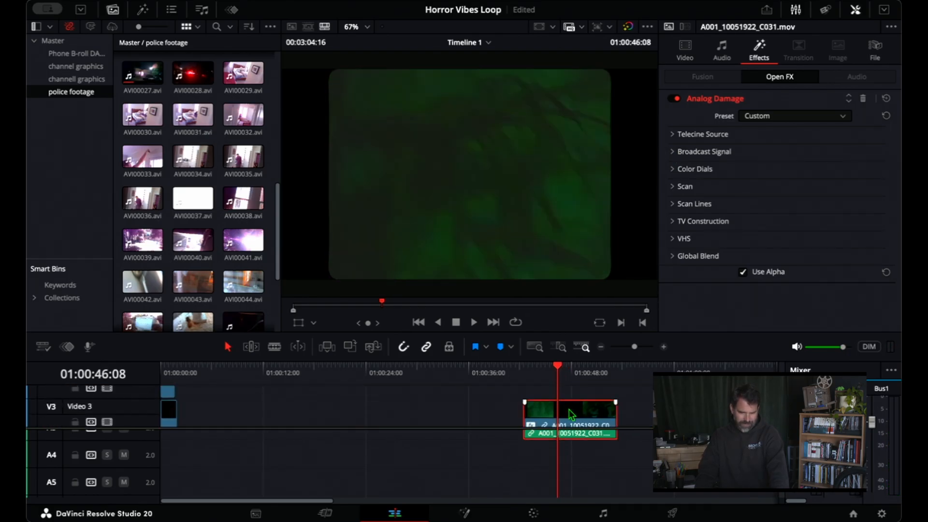
left_click(674, 99)
key("space")
key("space")
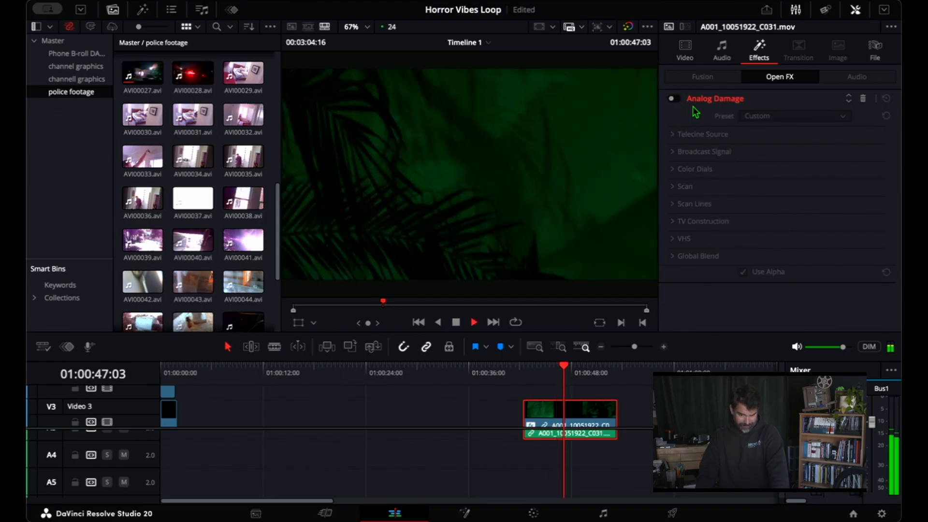
left_click(675, 99)
Step: Adjust the clip's Analog Damage to Vignetting 0.341, Vignette Aspect 1.417, Noise Scale 0.709 and Signal Noise 0.186
left_click(674, 135)
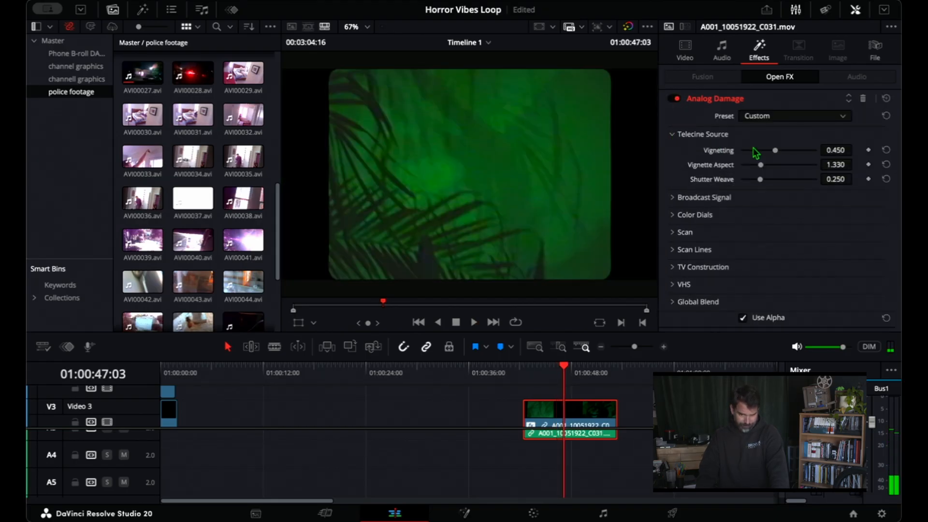
left_click_drag(759, 149, 770, 165)
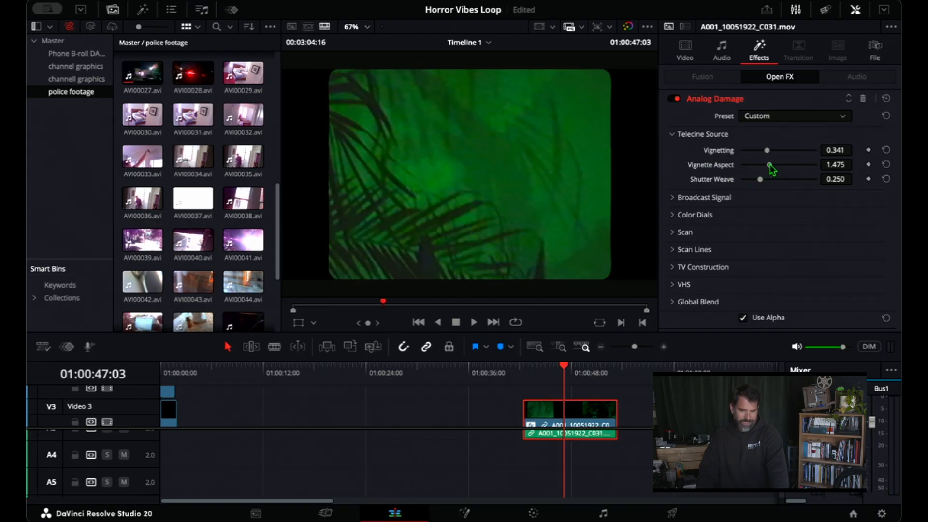
left_click(673, 198)
mouse_move(765, 219)
left_mouse_down()
mouse_move(785, 213)
mouse_move(774, 223)
mouse_move(804, 232)
mouse_move(765, 234)
left_mouse_up()
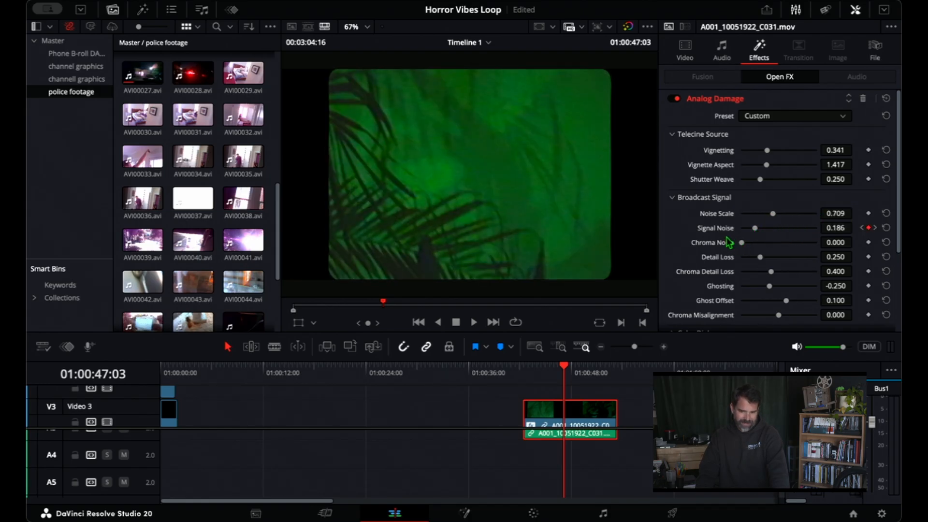
scroll(729, 243, "down", 5)
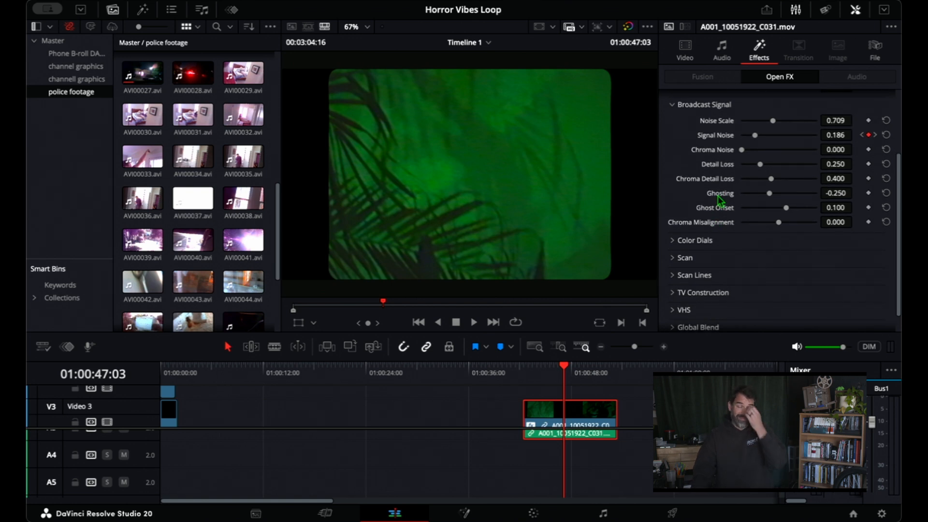
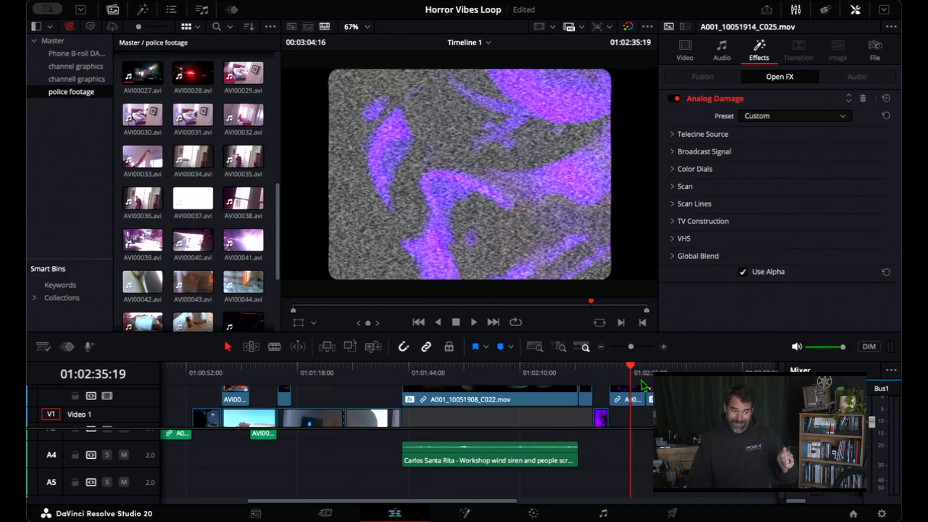
Step: Scrub back over the two A001_10051905_C019.mov clips at the timeline start and look into the second clip's Analog Damage settings
left_click_drag(639, 376, 186, 385)
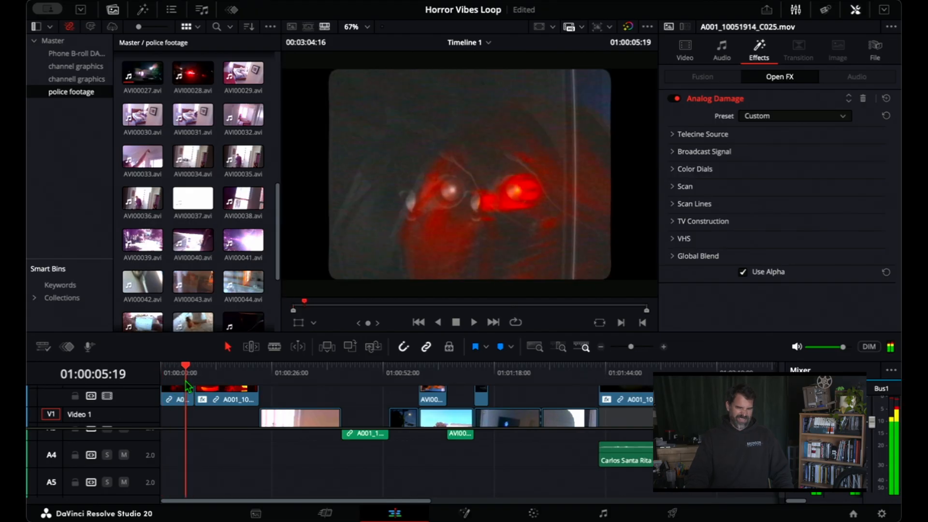
left_click(664, 347)
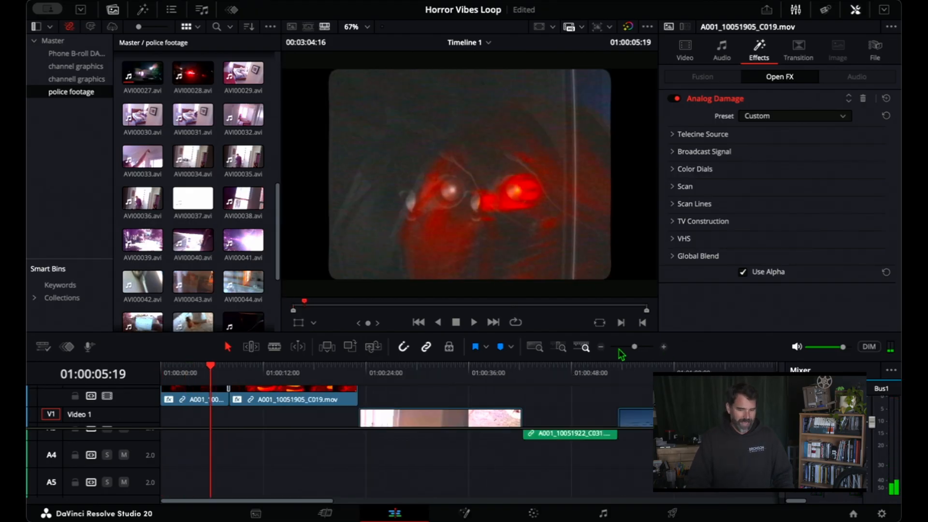
left_click(602, 348)
mouse_move(186, 372)
left_mouse_down()
mouse_move(156, 375)
mouse_move(219, 371)
mouse_move(170, 374)
left_mouse_up()
left_click_drag(222, 360, 230, 395)
left_click(246, 399)
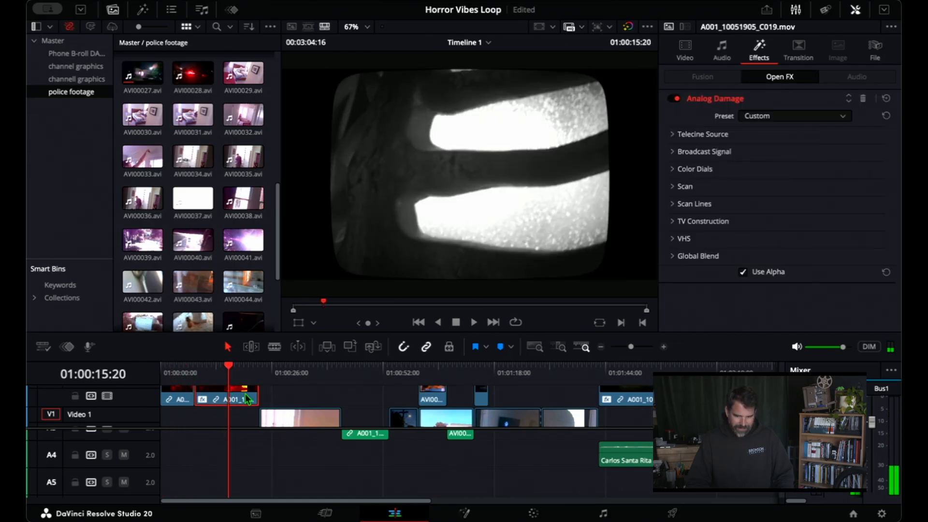
left_click(680, 152)
left_click(687, 151)
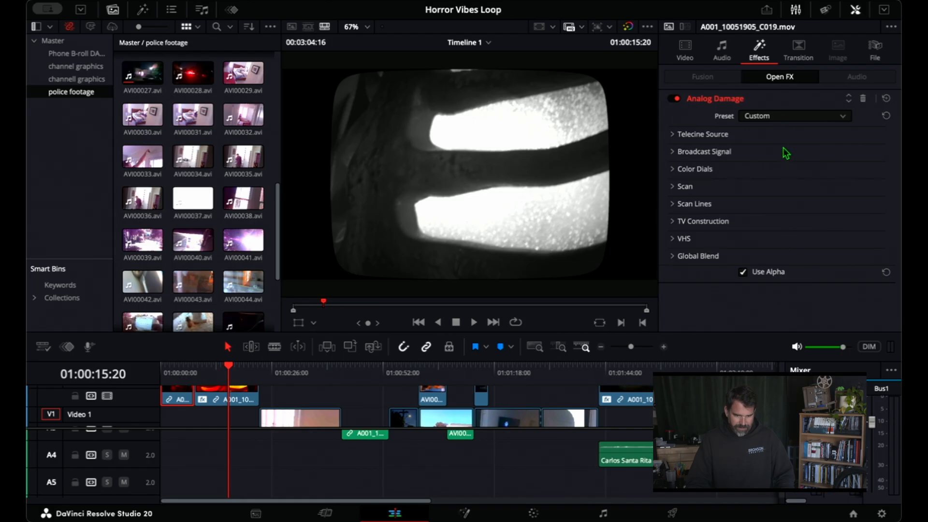
Step: Compare the first A001_10051905_C019.mov clip at 01:00:04:20 with its original by bypassing and re-enabling Analog Damage
left_click_drag(187, 376, 230, 379)
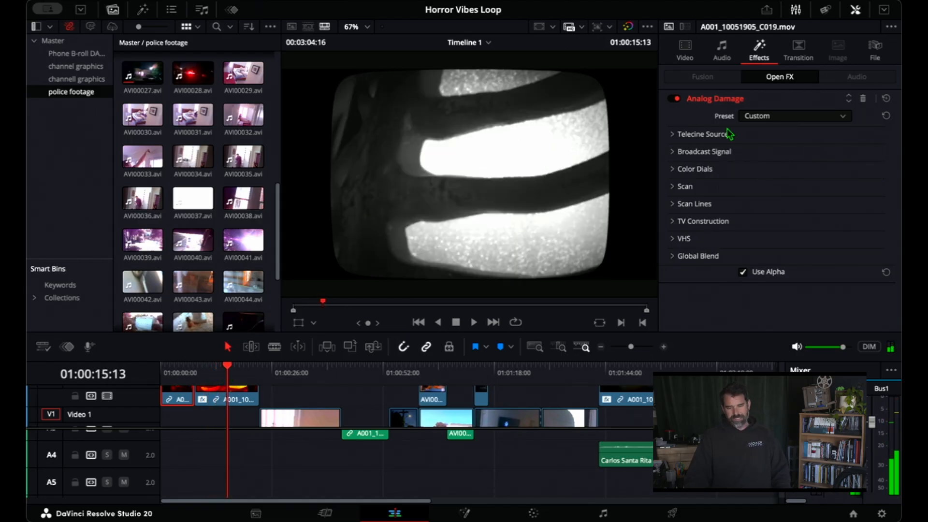
left_click(675, 99)
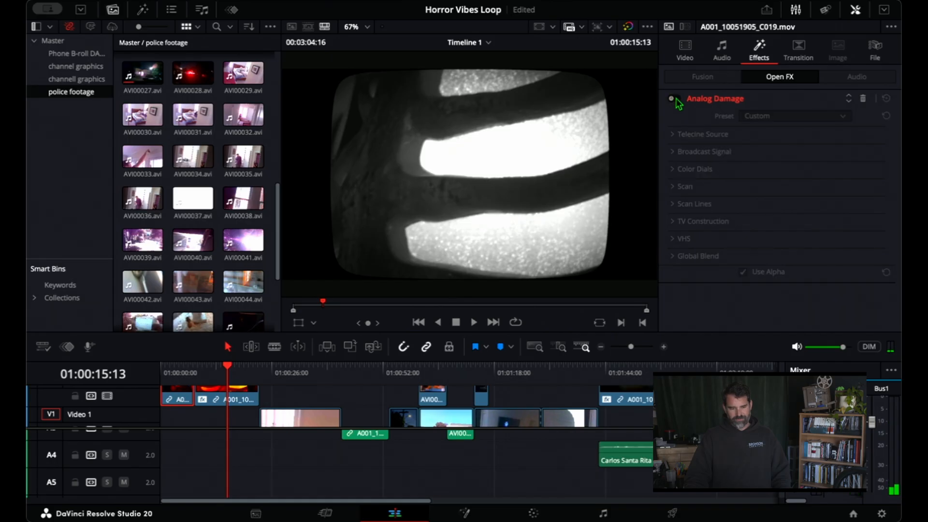
left_click(181, 371)
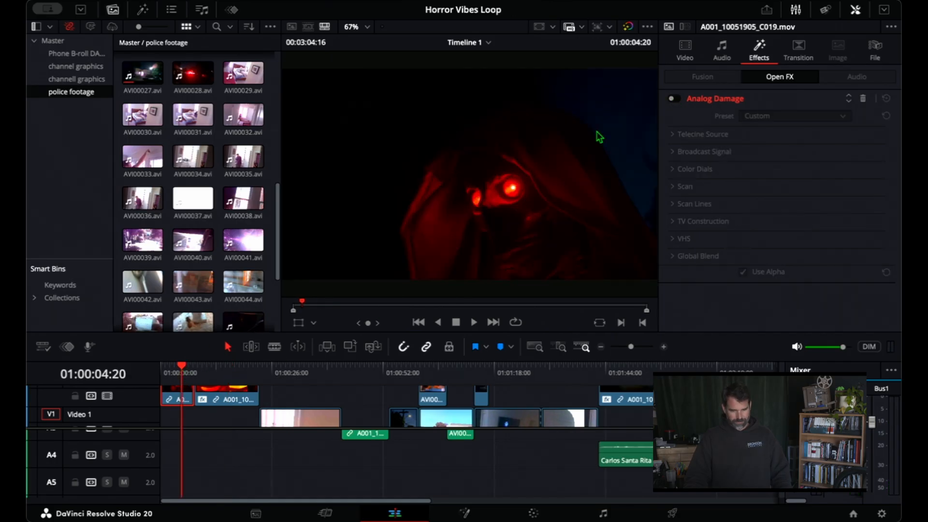
left_click(674, 99)
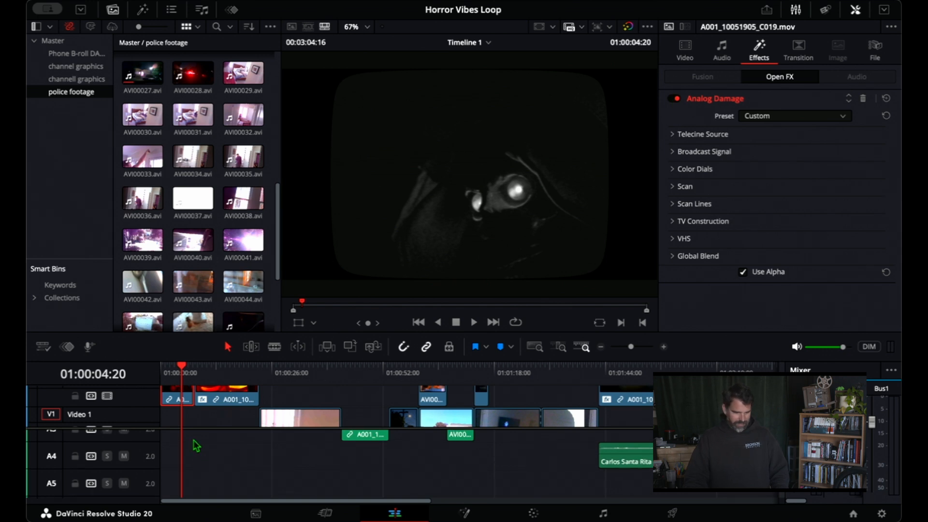
Step: Brighten the first A001_10051905_C019.mov clip on the Color page with a custom curve, pulling the highlights to maximum while holding the shadows down
scroll(199, 444, "up", 3)
scroll(179, 401, "up", 1)
scroll(180, 400, "down", 1)
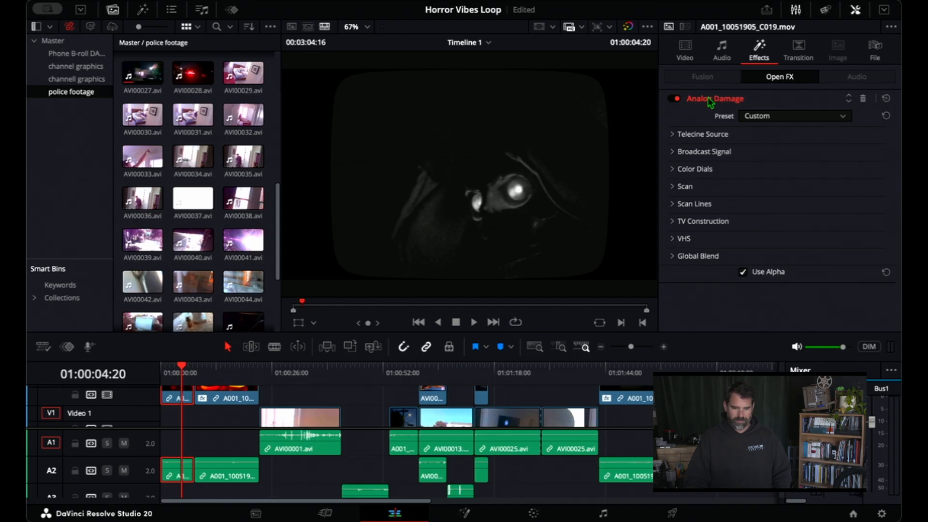
left_click(535, 514)
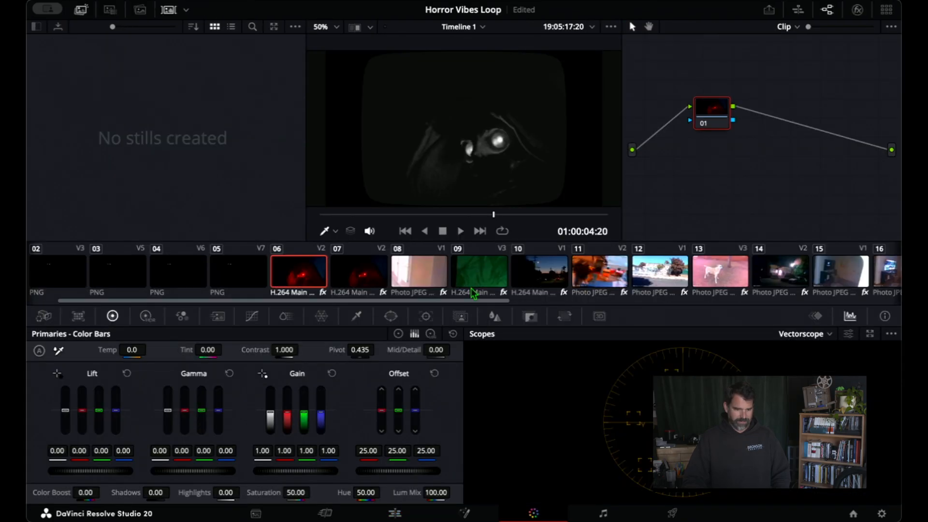
left_click(252, 316)
left_click_drag(82, 466, 81, 460)
left_click_drag(236, 389, 288, 303)
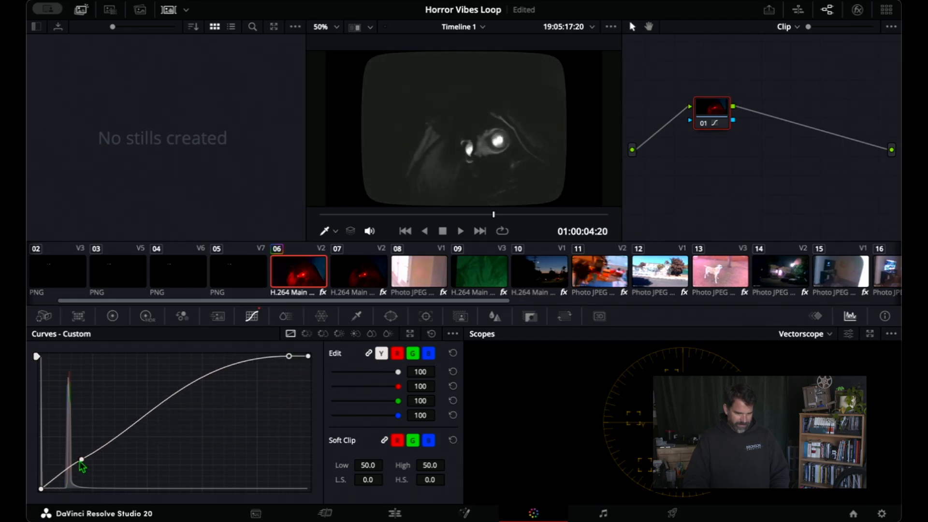
left_click_drag(81, 463, 83, 469)
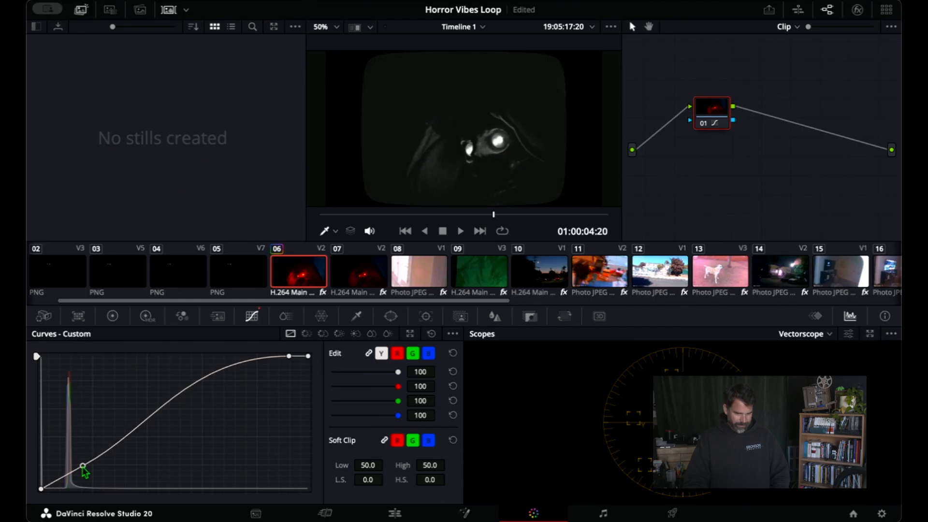
Step: Return to the Edit page and play the timeline's opening to review the brightened clip
left_click(394, 512)
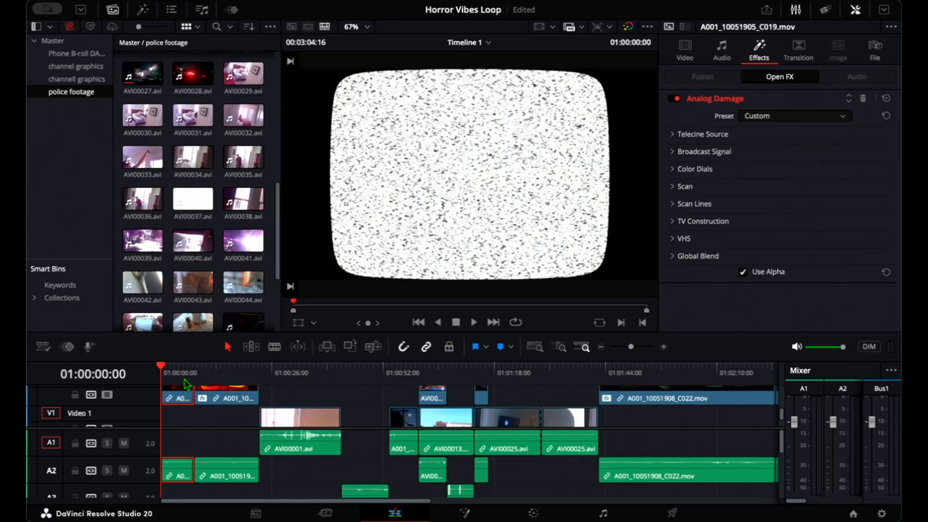
key("space")
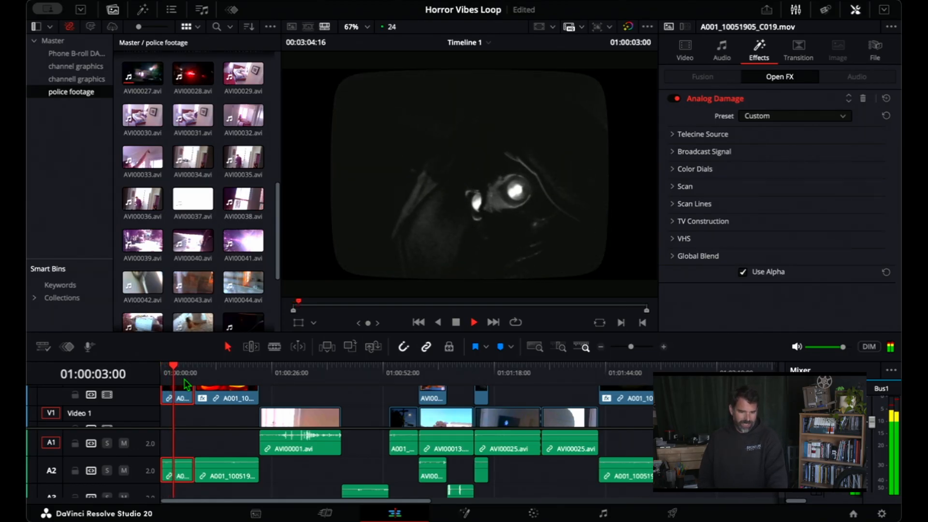
key("space")
Step: Extend the 4.png channel graphic on Video 3 to the end of the second A001_10051905_C019.mov clip
scroll(194, 420, "up", 3)
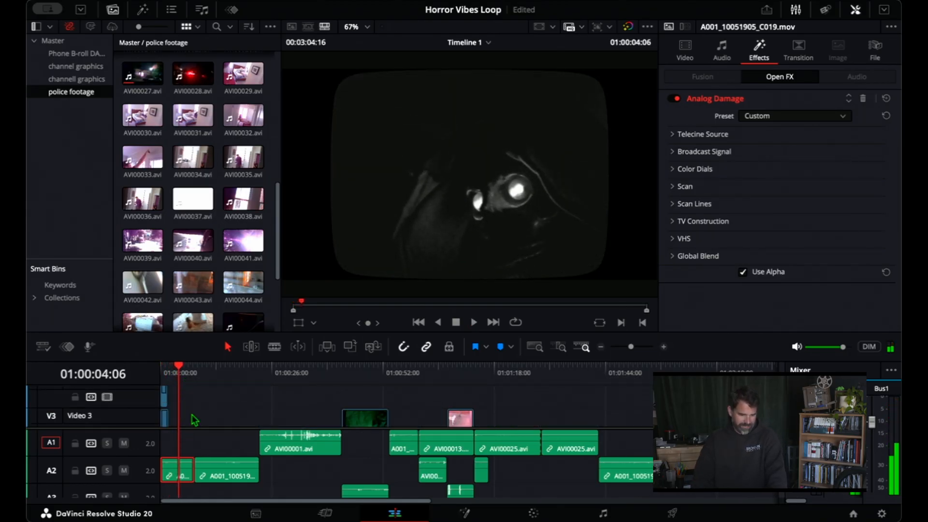
scroll(194, 420, "down", 1)
mouse_move(173, 412)
left_mouse_down()
mouse_move(195, 411)
mouse_move(169, 412)
left_mouse_up()
left_click_drag(182, 372, 168, 373)
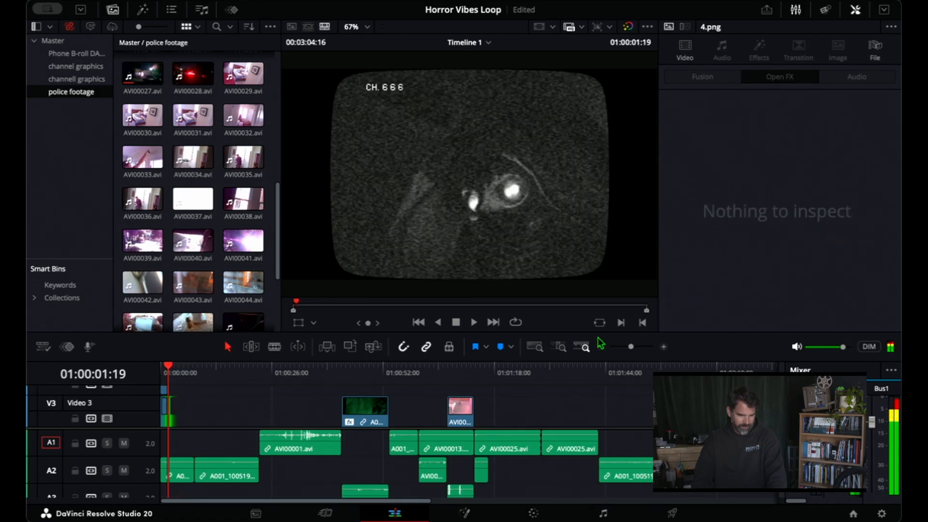
left_click(162, 372)
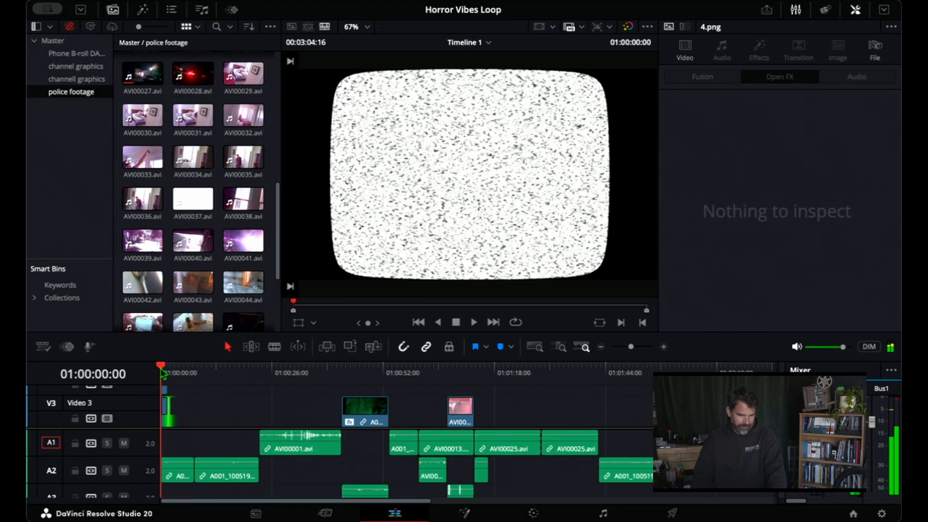
left_click(664, 348)
left_click_drag(229, 419, 356, 419)
key("space")
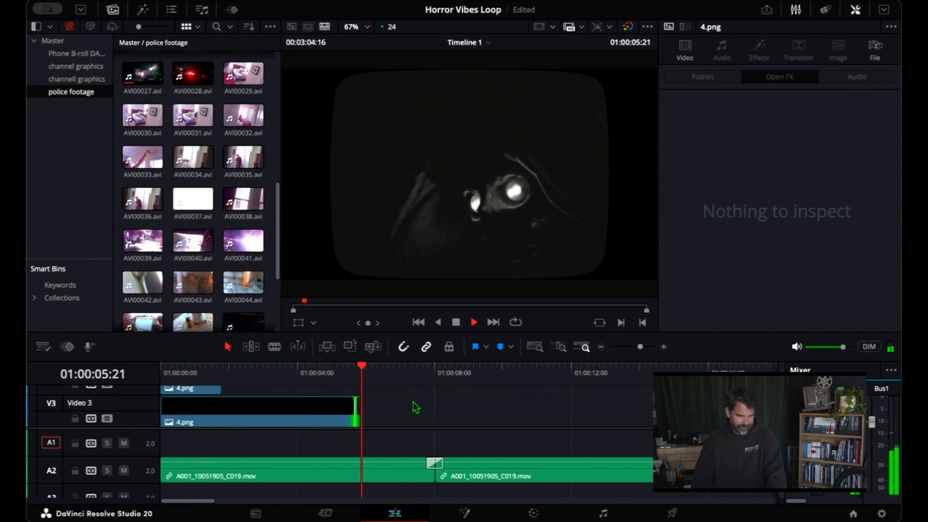
left_click_drag(357, 414, 629, 415)
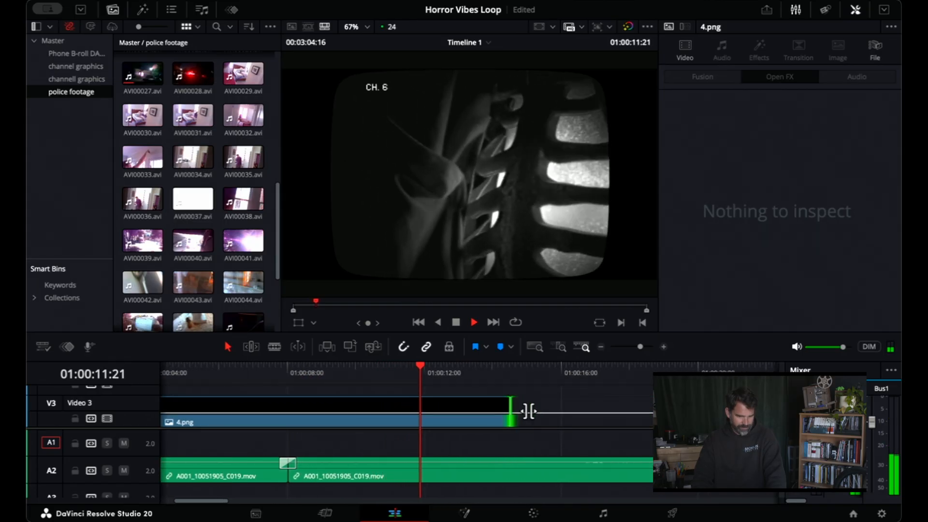
left_click_drag(513, 414, 677, 415)
left_click(601, 347)
left_click_drag(497, 409, 555, 409)
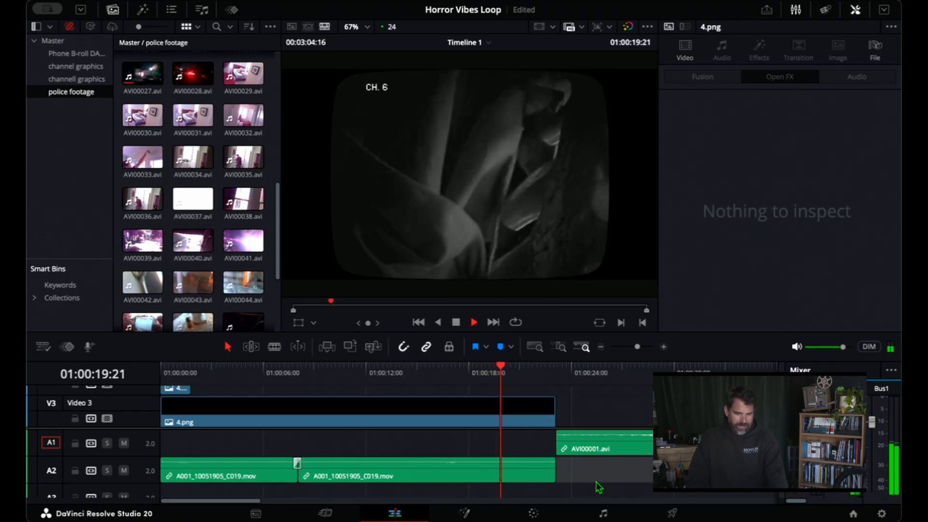
Step: Play the timeline through AVI00001.avi into the green A001_10051922_C031.mov clip, stopping at 01:00:43:06
double_click(199, 242)
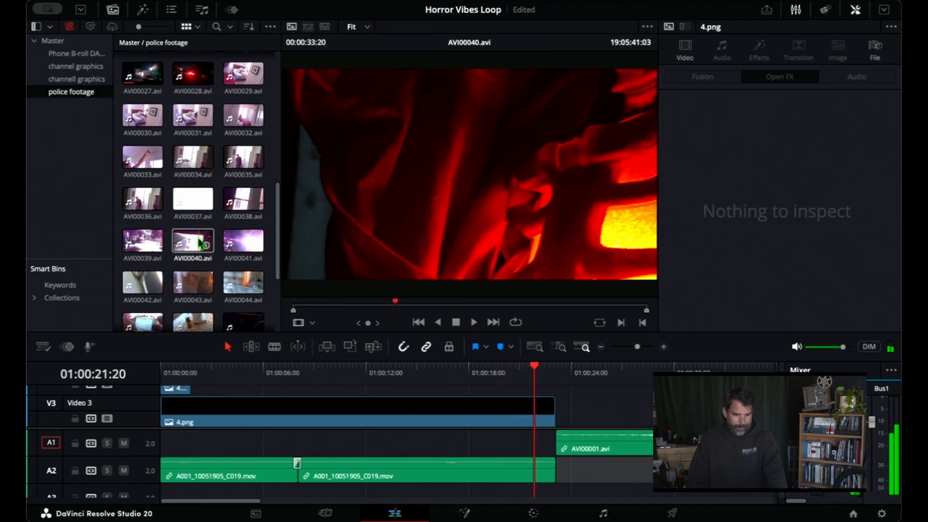
left_click(493, 373)
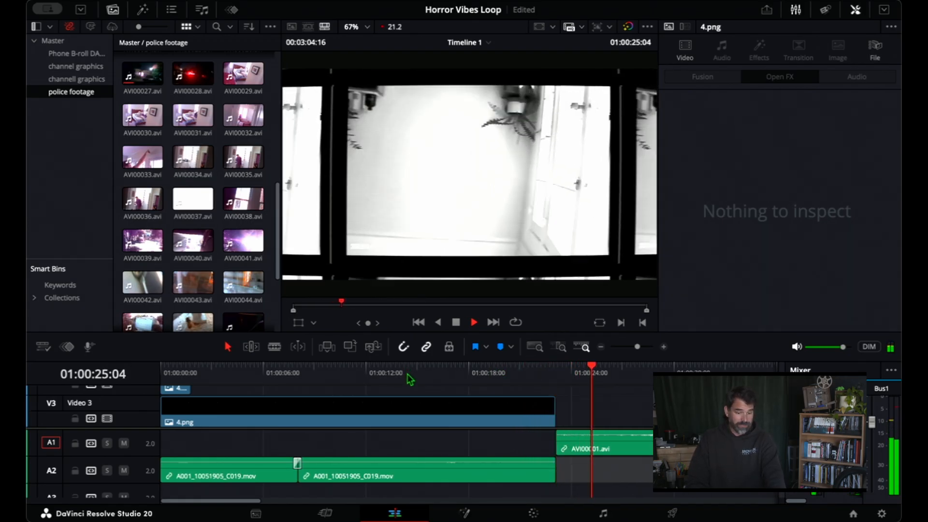
left_click(602, 347)
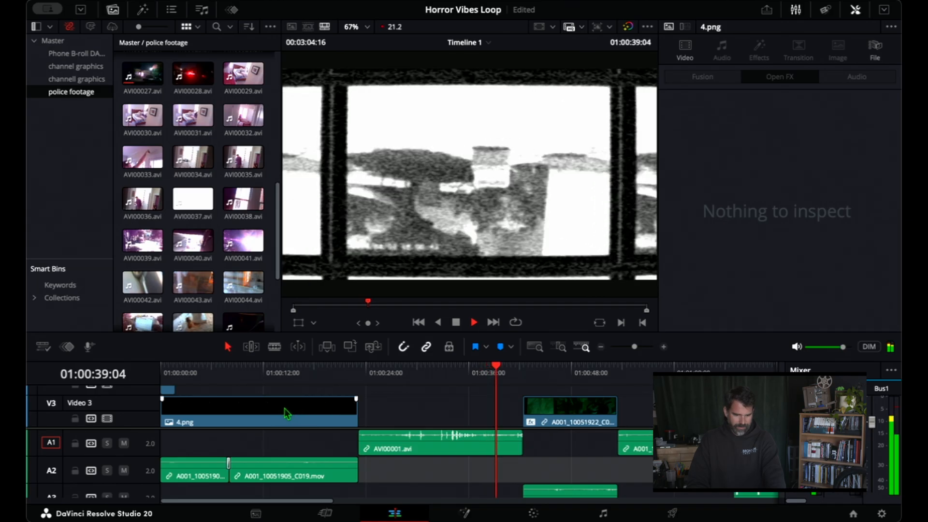
key("space")
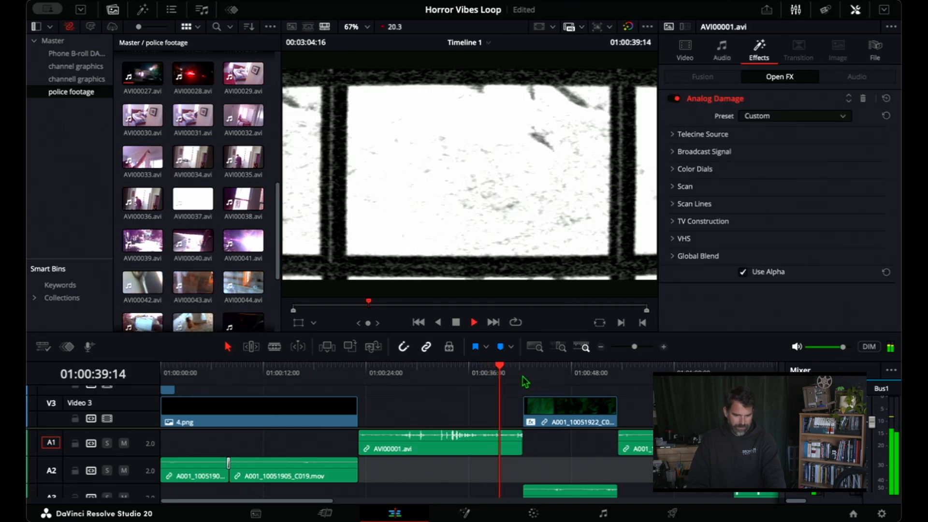
key("space")
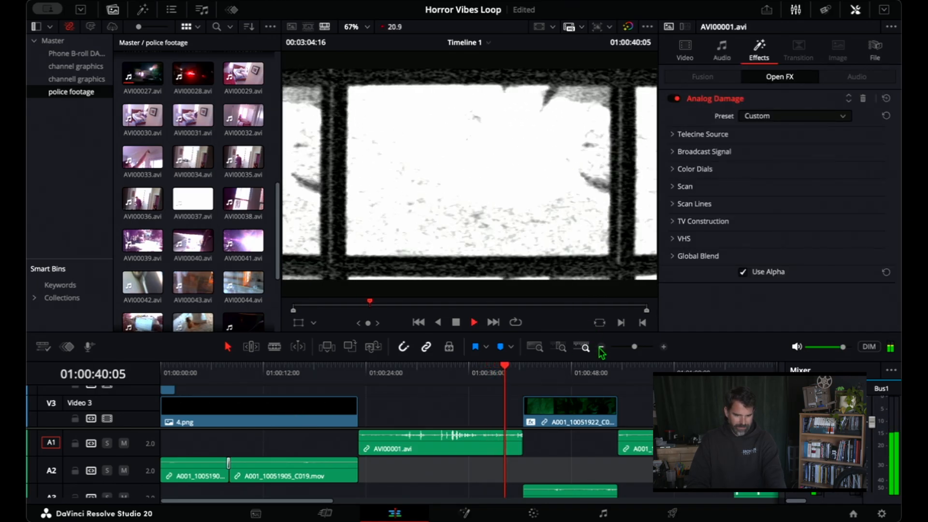
left_click(601, 347)
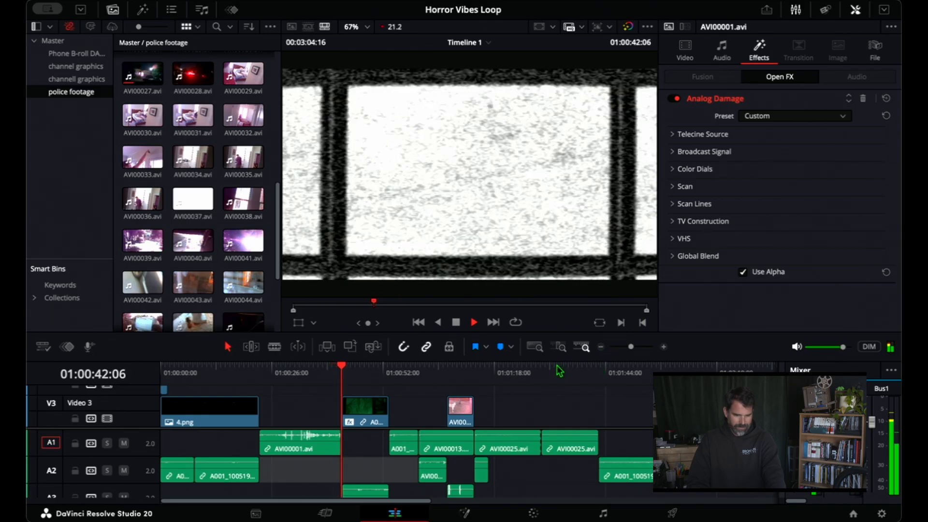
key("space")
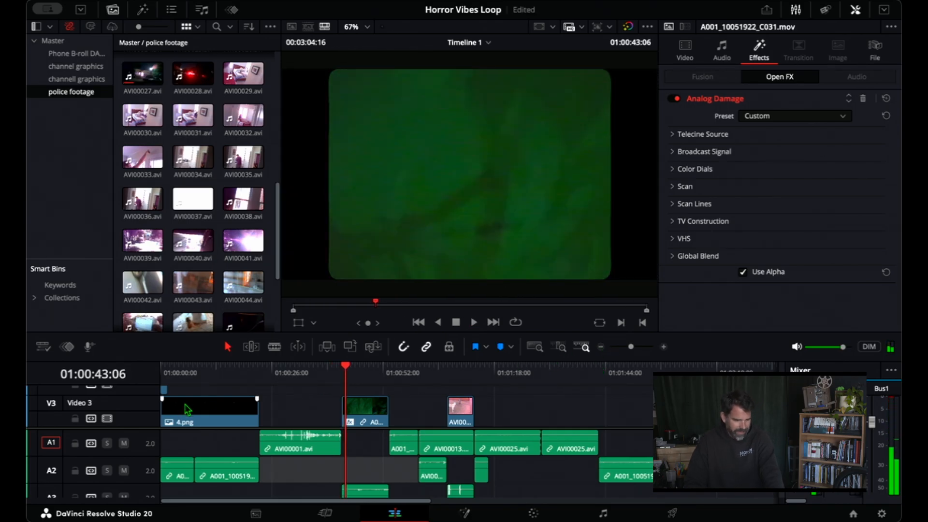
Step: Paste a copy of the 4.png graphic at 01:00:26:19 and move it over the green A001_10051922_C031.mov clip
left_click(208, 416)
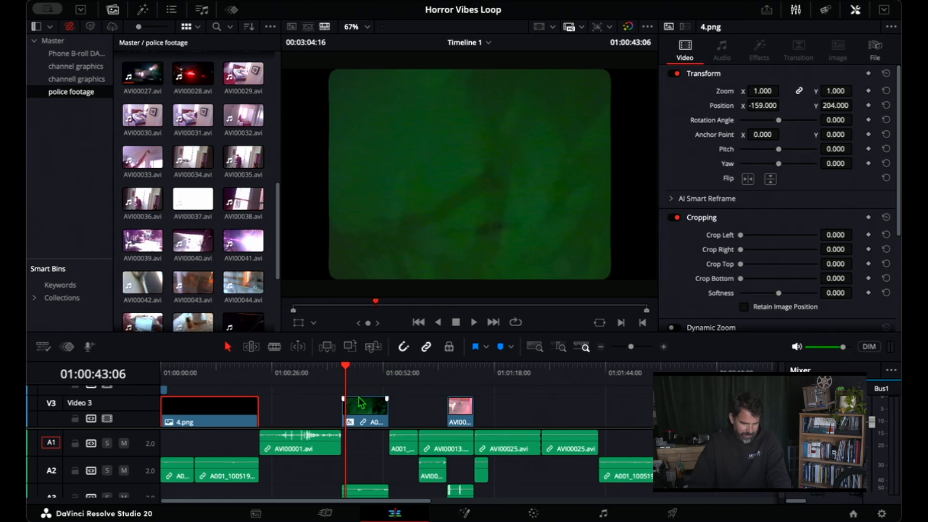
left_click(276, 370)
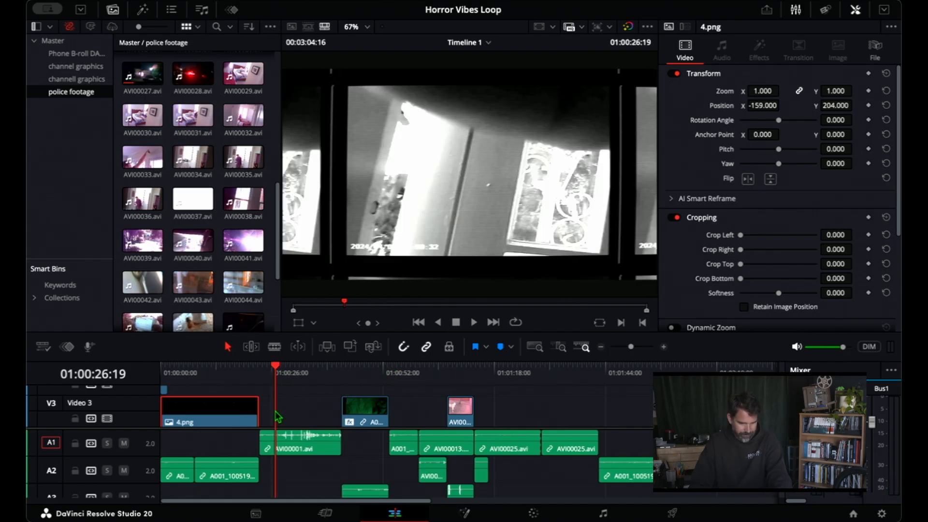
key("ctrl+v")
left_click_drag(320, 405, 376, 403)
scroll(354, 416, "down", 5)
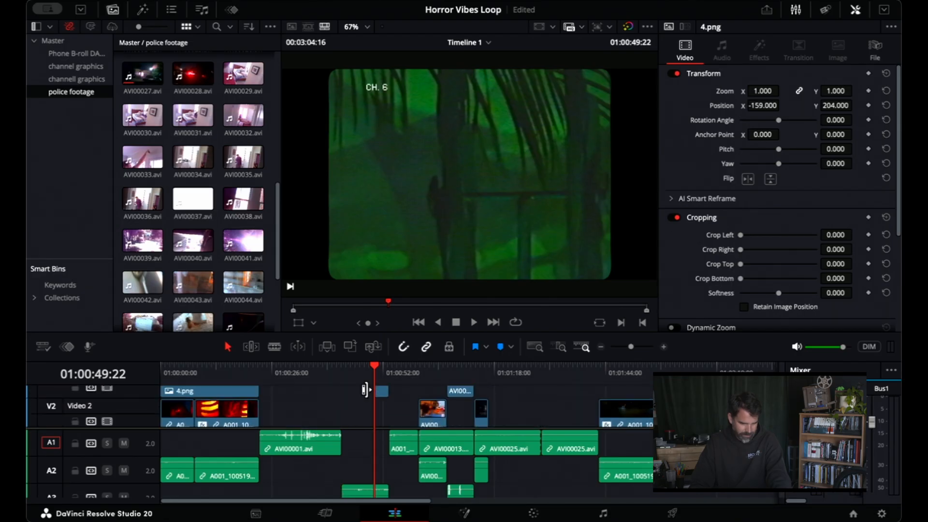
Step: Try to extend the start of the overwritten green A001_10051922_C031.mov clip on Video 3 back to 01:00:42:09
key("Up")
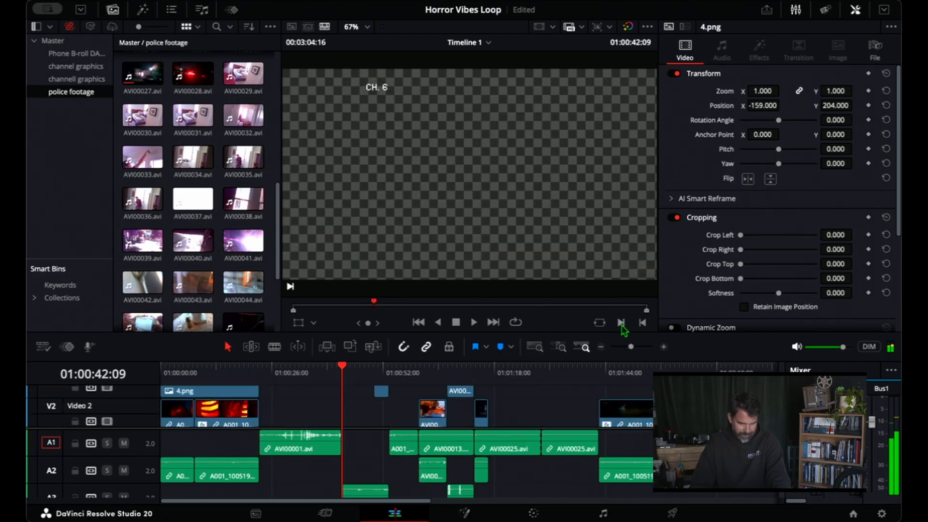
left_click(665, 346)
left_click_drag(512, 332, 512, 310)
scroll(402, 406, "down", 3)
scroll(401, 406, "up", 5)
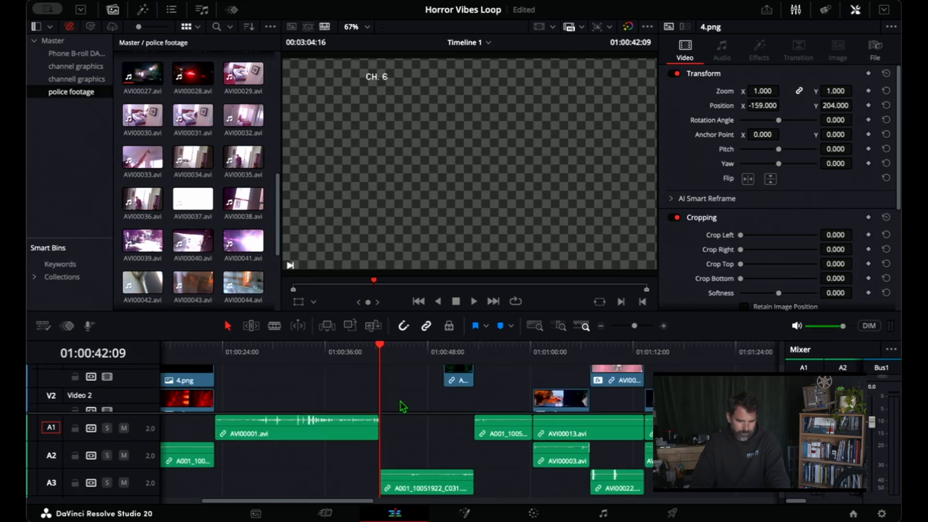
scroll(427, 393, "down", 1)
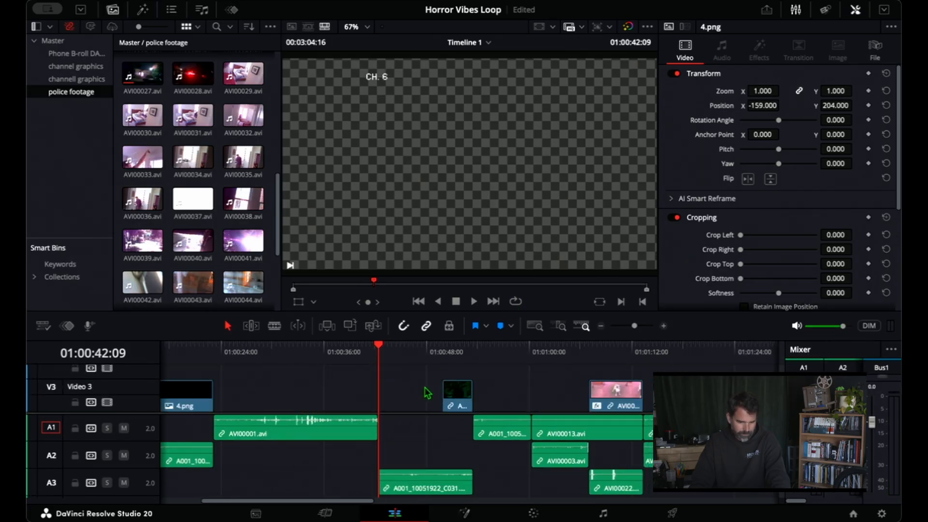
left_click_drag(438, 395, 366, 393)
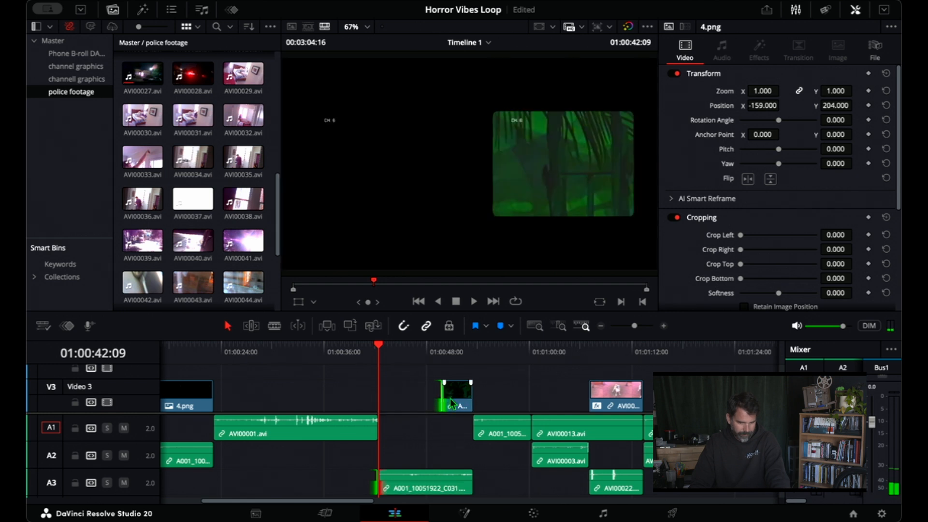
left_click_drag(442, 398, 376, 392)
Step: Undo the trim of the green clip and the earlier placement of the 4.png copy on Video 3
key("ctrl+z")
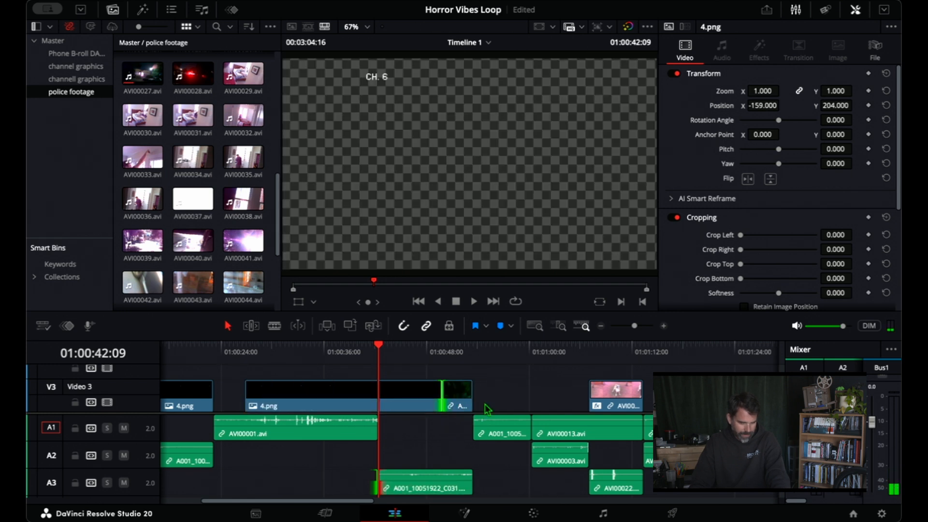
key("ctrl+z")
scroll(304, 400, "up", 3)
scroll(304, 400, "down", 5)
scroll(304, 401, "up", 2)
Step: Paste a copy of the 4.png graphic and move it to Video 4 over the green A001_10051922_C031.mov clip
scroll(249, 391, "left", 5)
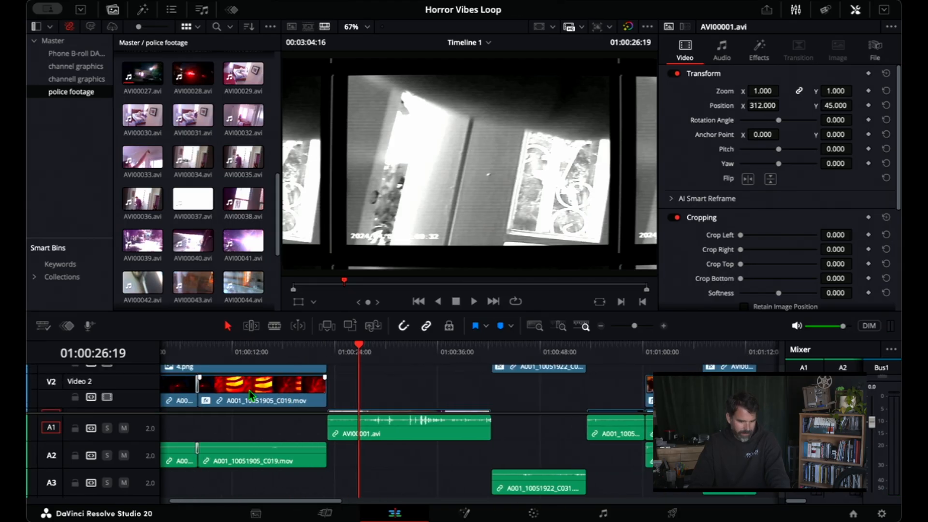
left_click(307, 352)
scroll(310, 352, "left", 1)
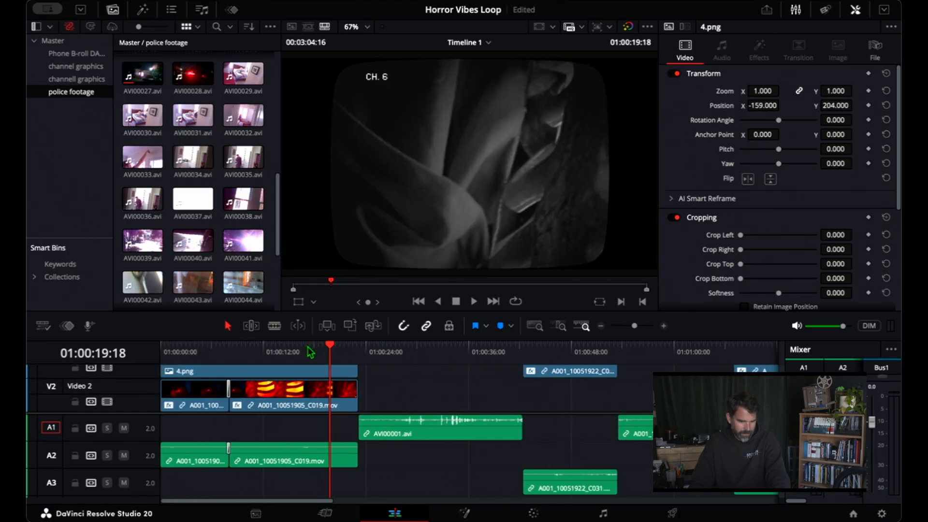
key("ctrl+v")
scroll(369, 386, "up", 1)
left_click_drag(397, 395, 576, 394)
scroll(490, 397, "down", 2)
Step: Lock Audio 3, restore the green clip's start, and extend 4.png on Video 3 to the second A001_10051905_C019.mov clip's end
left_click_drag(527, 370, 518, 369)
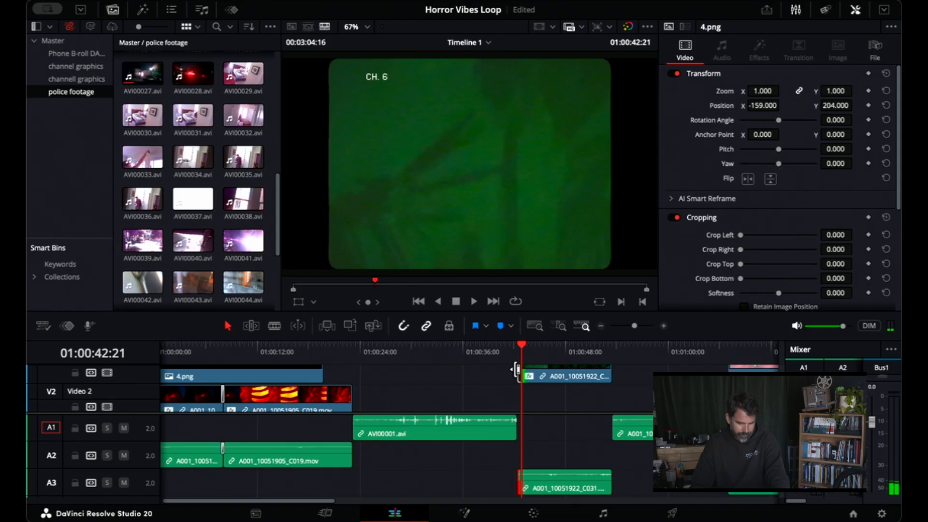
left_click(75, 483)
left_click_drag(517, 375, 512, 375)
left_click_drag(320, 371, 350, 374)
Step: Trim the 4.png copy on Video 4 to end with the green A001_10051922_C031.mov clip
scroll(480, 399, "up", 3)
scroll(487, 400, "up", 1)
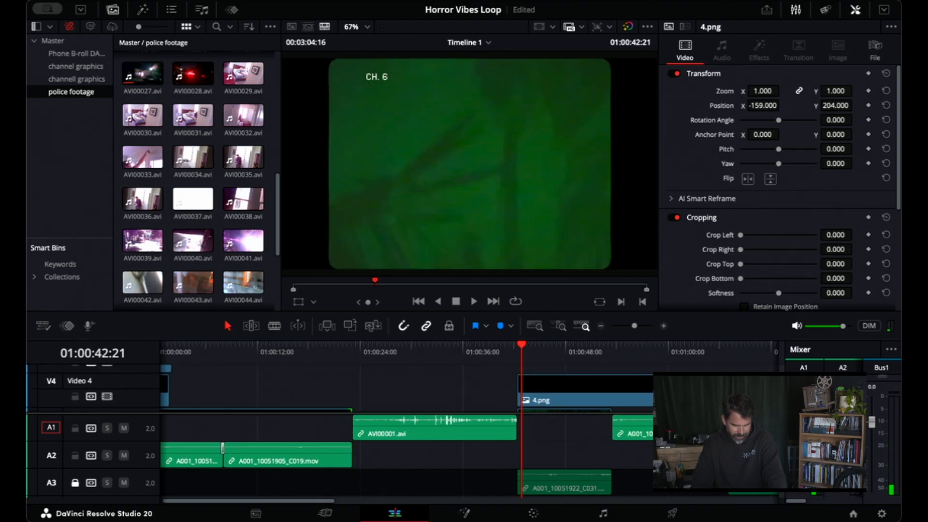
left_click_drag(714, 391, 611, 392)
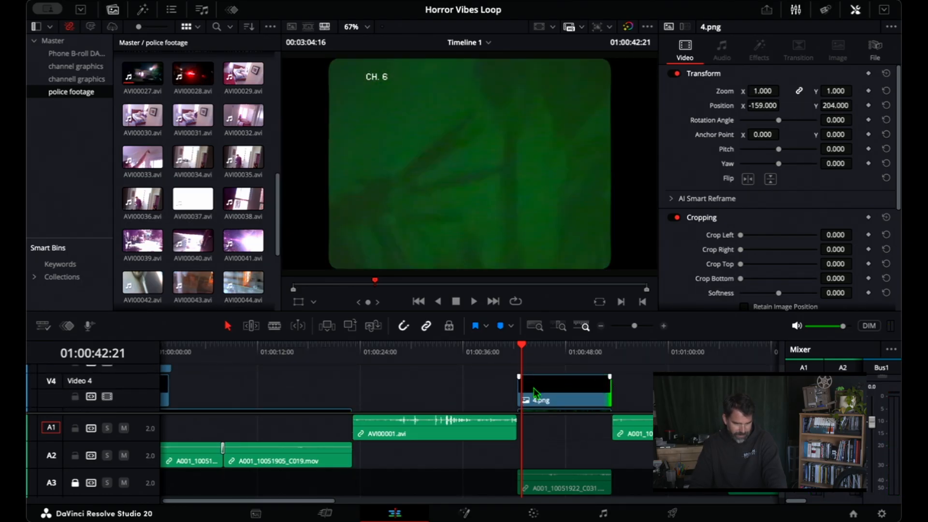
left_click(545, 405)
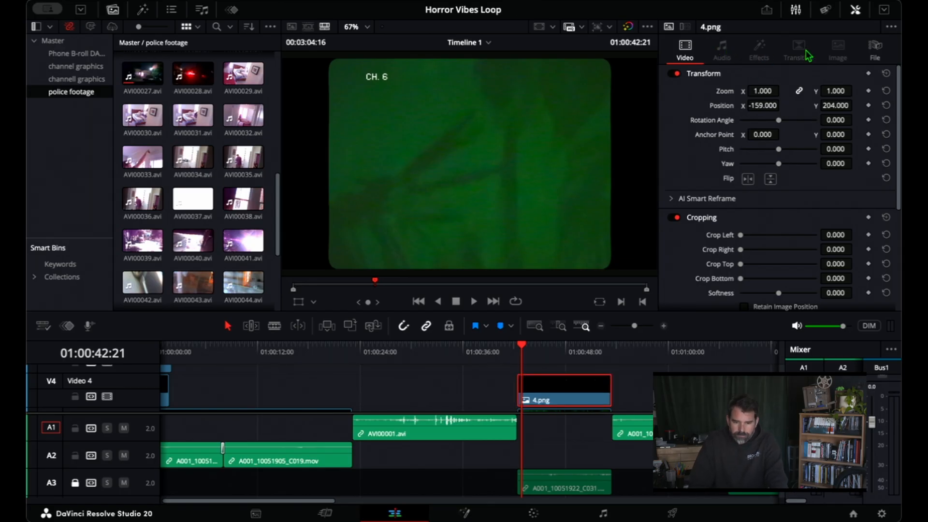
double_click(566, 396)
Step: Delete the 4.png copy above the green A001_10051922_C031.mov clip on Video 4
left_click(324, 357)
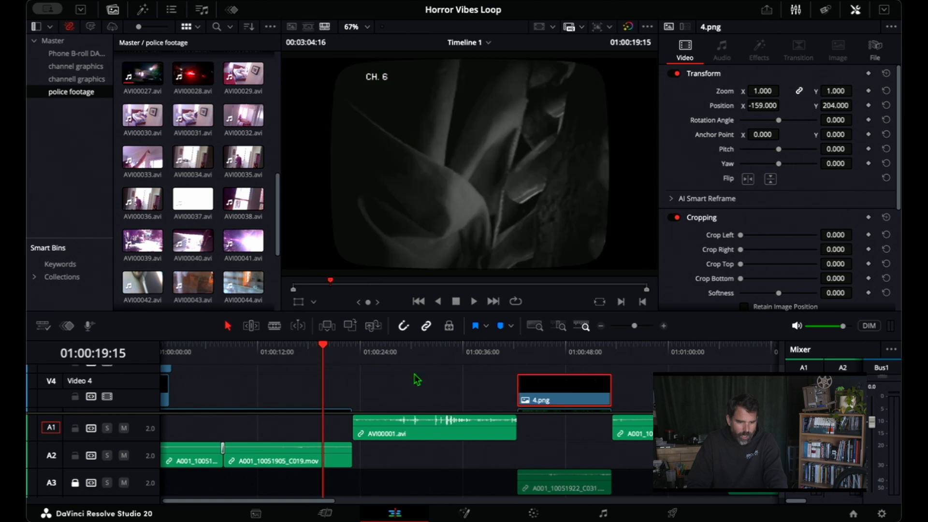
scroll(532, 371, "down", 4)
scroll(554, 373, "up", 4)
left_click(646, 385)
left_click(585, 385)
double_click(603, 393)
key("BackSpace")
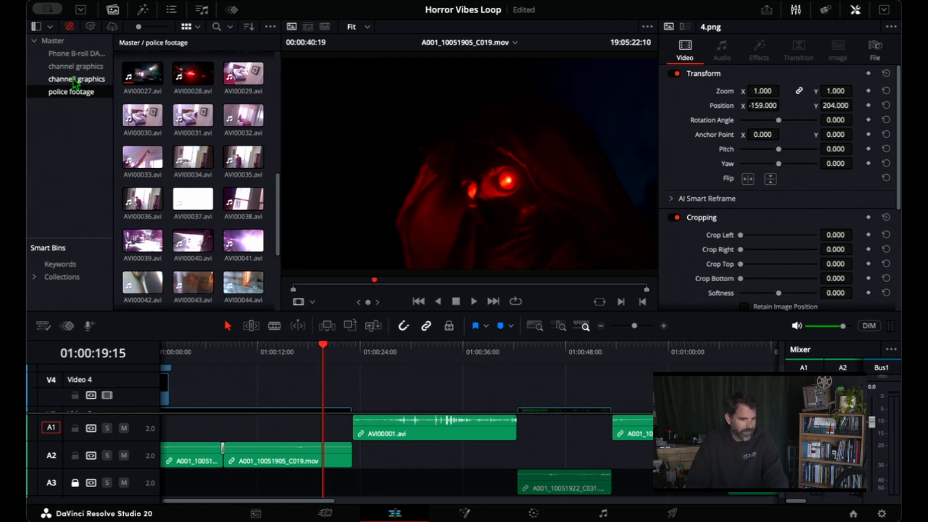
Step: Rename the 8.png graphic in the channell graphics bin as 21.png
left_click(75, 80)
left_click(195, 114)
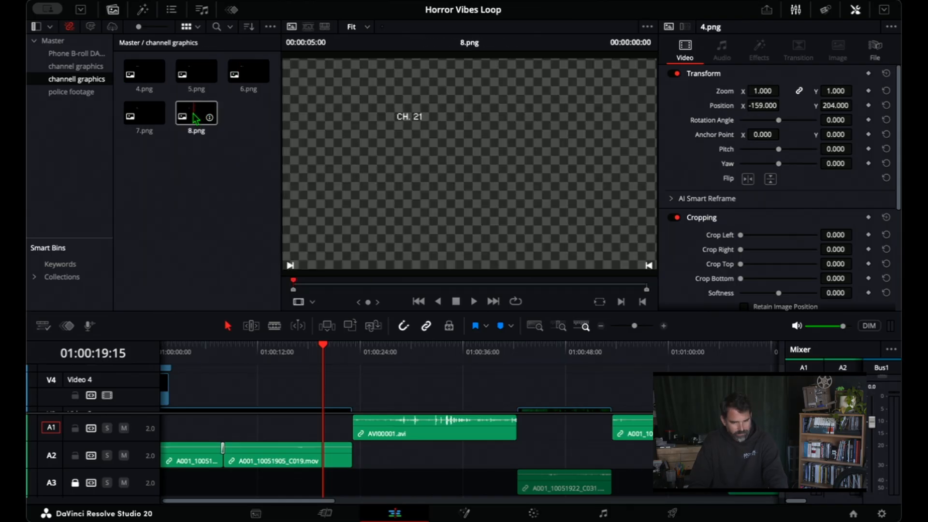
left_click(192, 136)
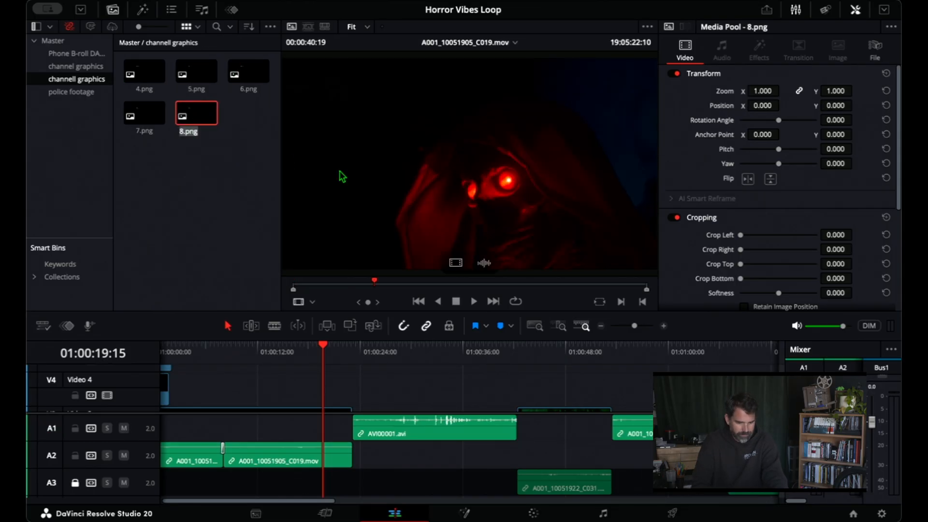
left_click(231, 199)
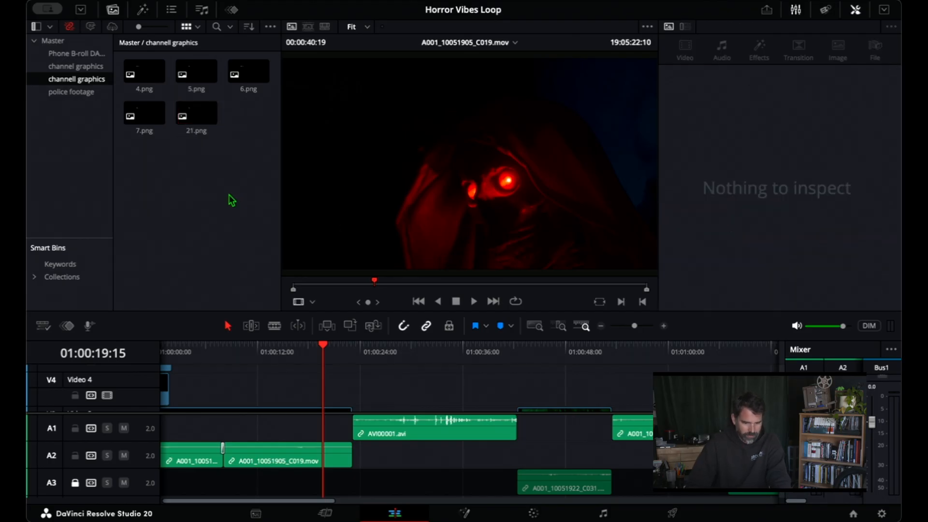
Step: Place 21.png on Video 4 above the green A001_10051922_C031.mov clip and trim it to the clip's length
scroll(536, 396, "down", 2)
left_click_drag(197, 115, 554, 371)
scroll(502, 370, "up", 1)
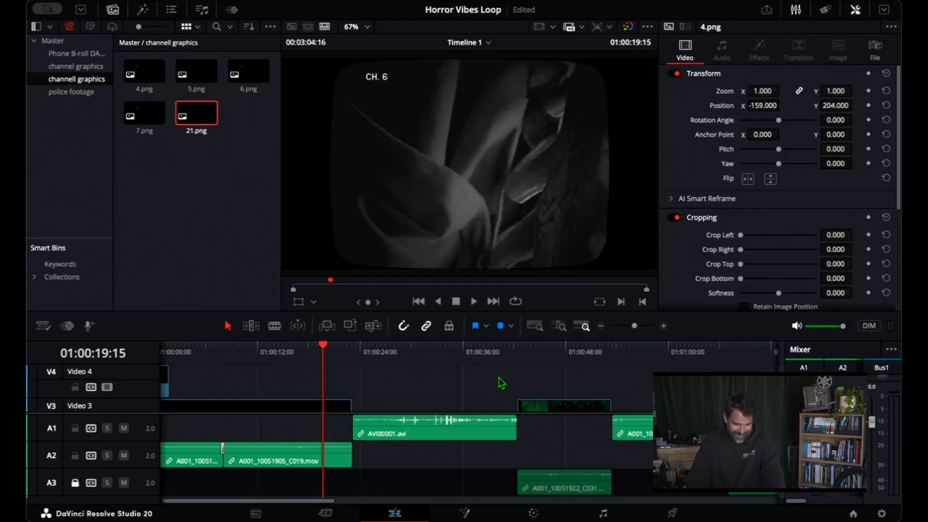
left_click_drag(355, 206, 610, 383)
left_click_drag(491, 349, 537, 357)
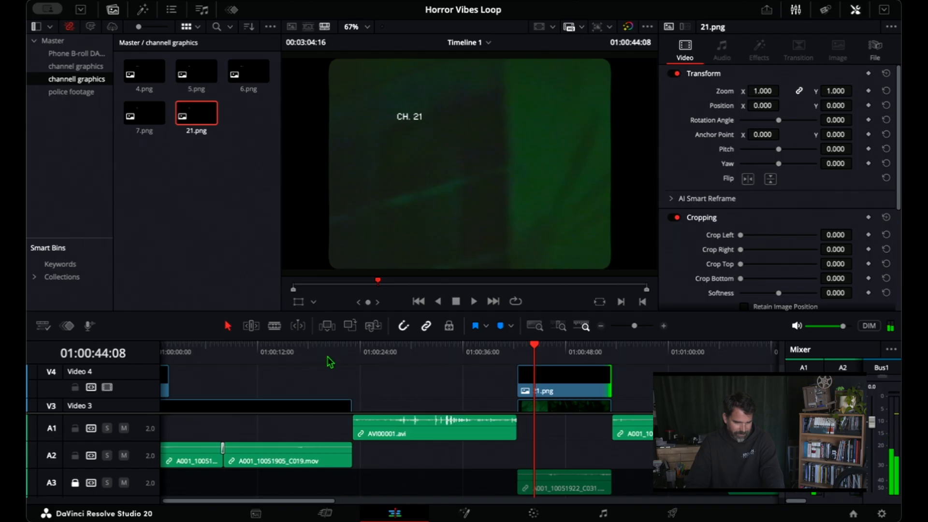
Step: Copy the 4.png graphic's position, X -159 and Y 204, onto 21.png and check it at 01:00:44:14
left_click(324, 357)
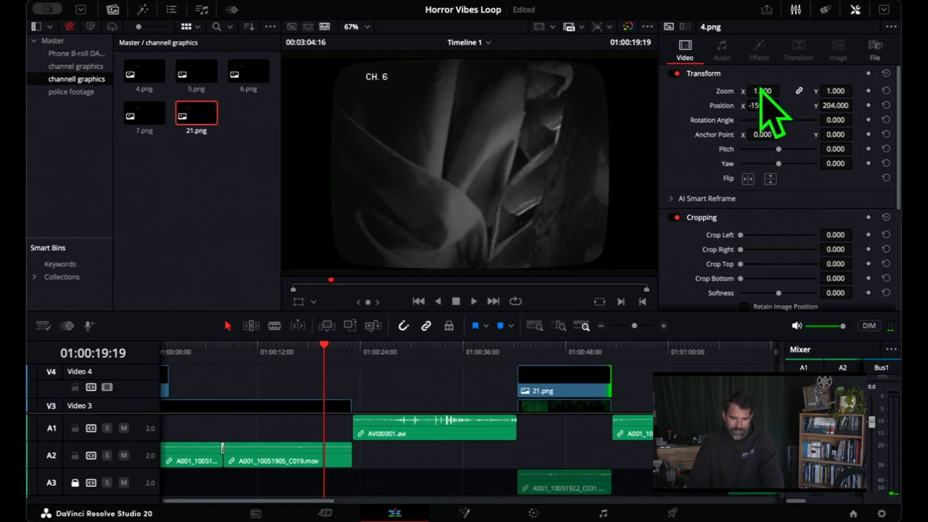
scroll(299, 386, "down", 3)
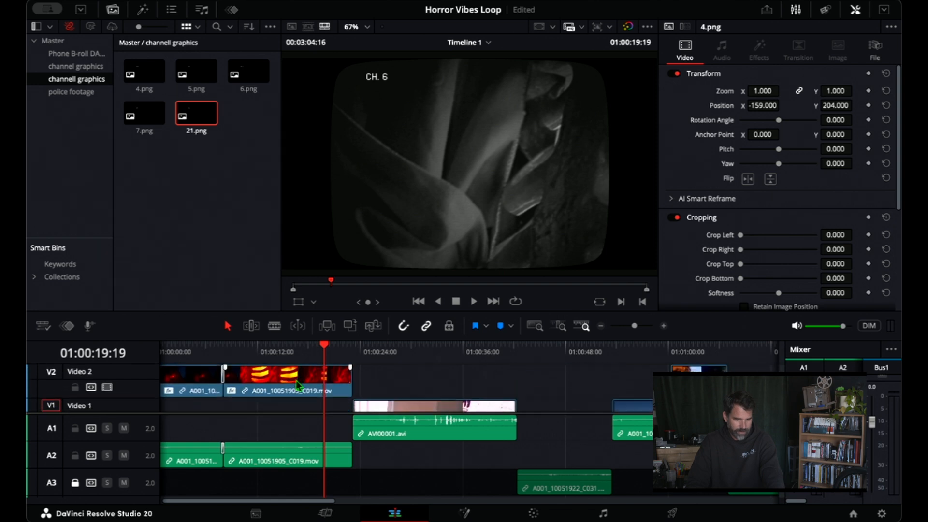
scroll(440, 401, "up", 3)
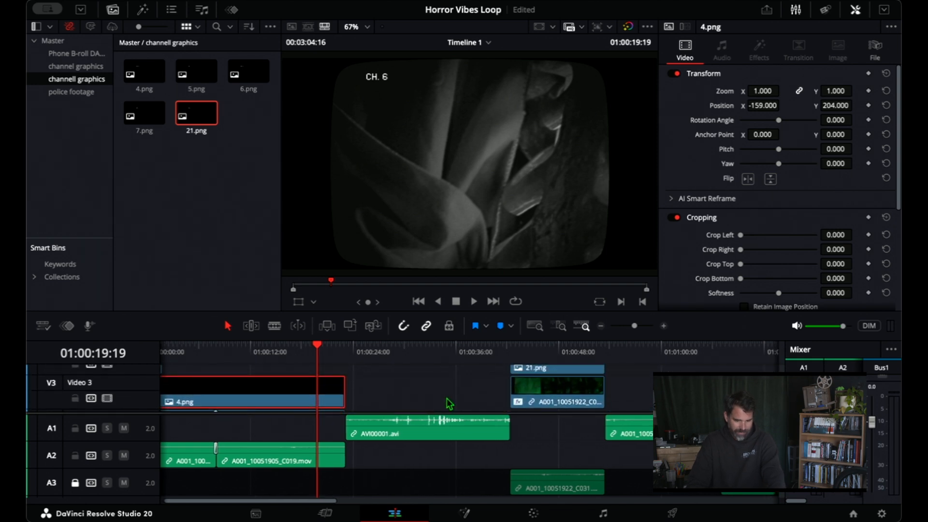
left_click(556, 383)
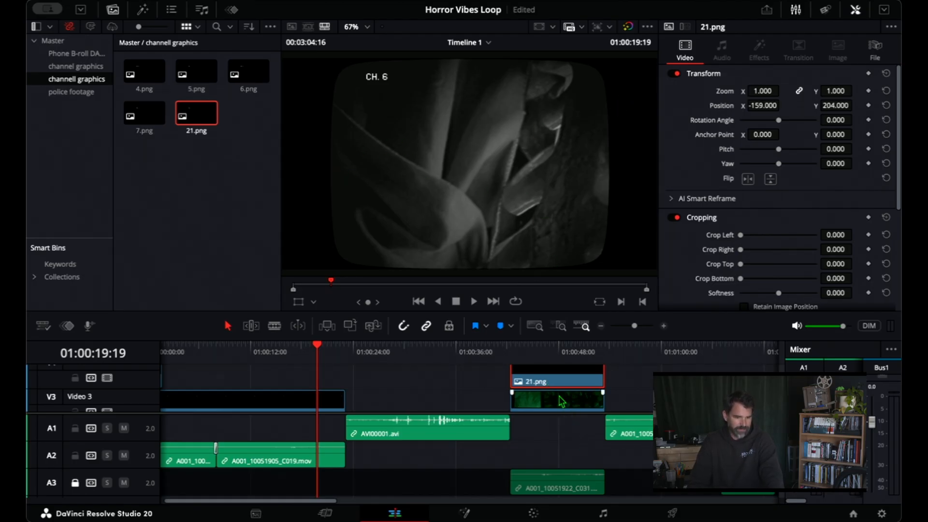
left_click(530, 356)
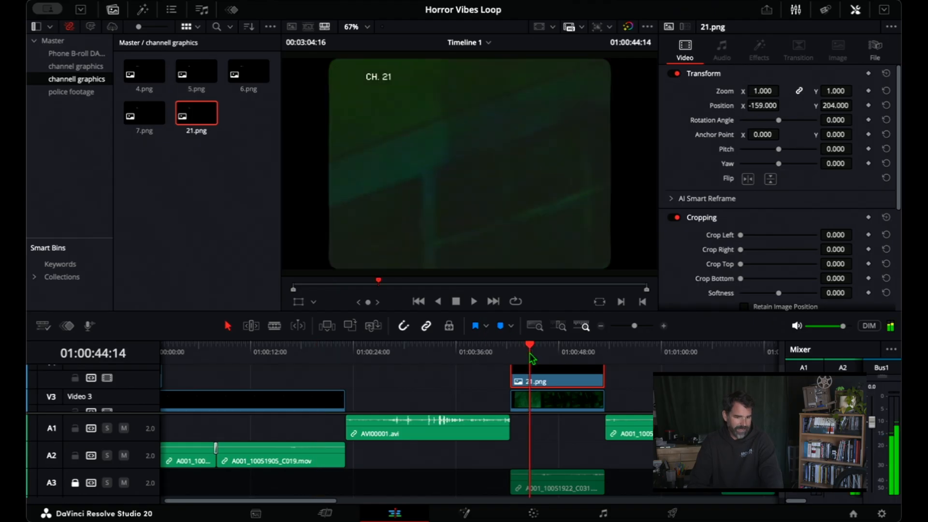
Step: Try to copy the green A001_10051922_C031.mov clip's effect onto the 21.png graphic on Video 4
left_click(451, 385)
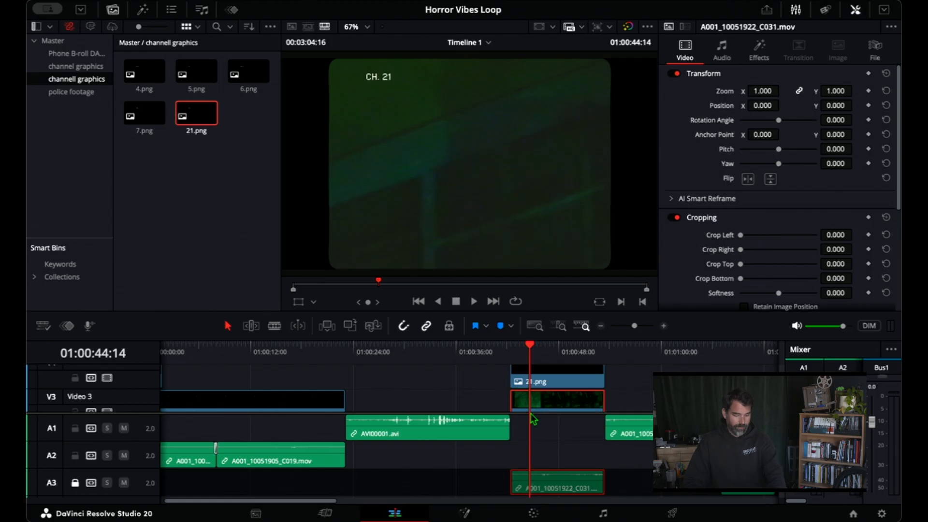
scroll(532, 413, "up", 1)
left_click(558, 410)
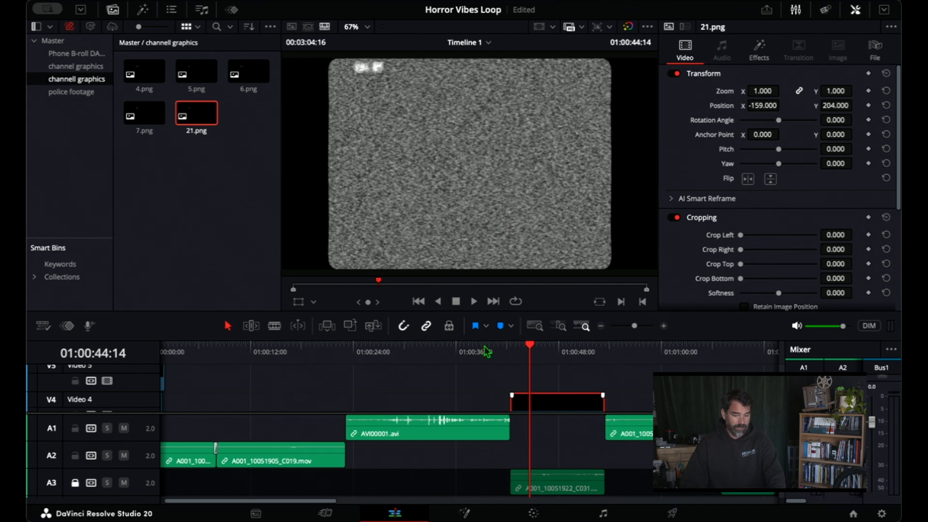
Step: Play the timeline from the end of AVI00001.avi into the green clip, stopping at 01:00:50:03
left_click(500, 349)
key("space")
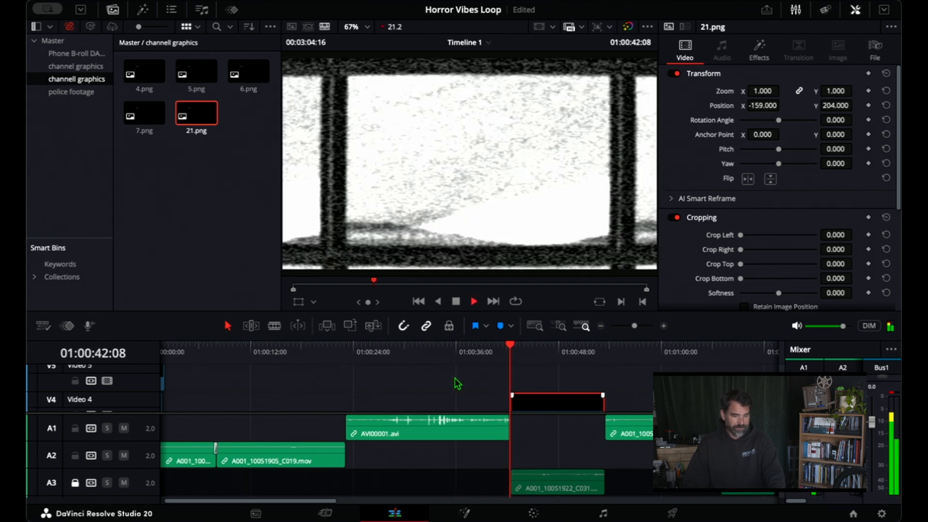
scroll(476, 386, "down", 3)
scroll(476, 389, "up", 2)
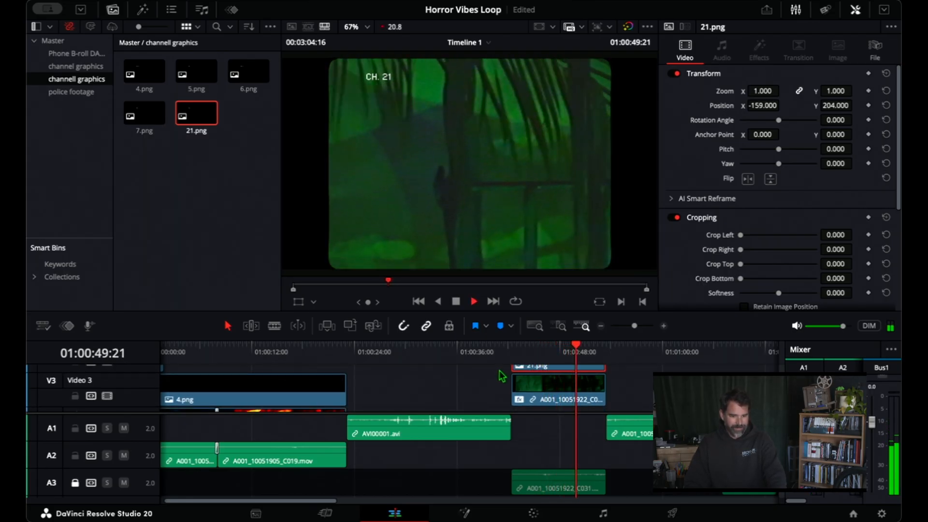
key("space")
Step: Search the effects library for "analog" and pick the Analog Damage effect
left_click(546, 387)
left_click(547, 368)
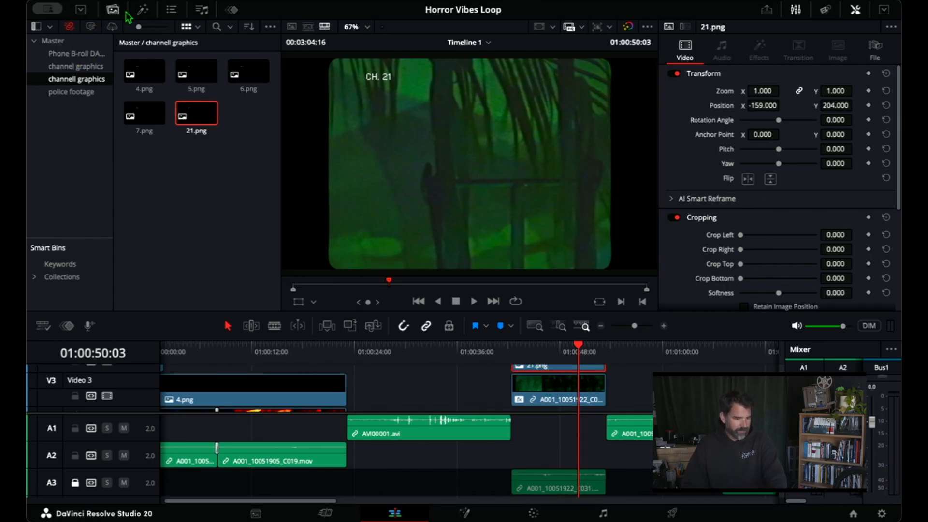
left_click(171, 10)
left_click(145, 12)
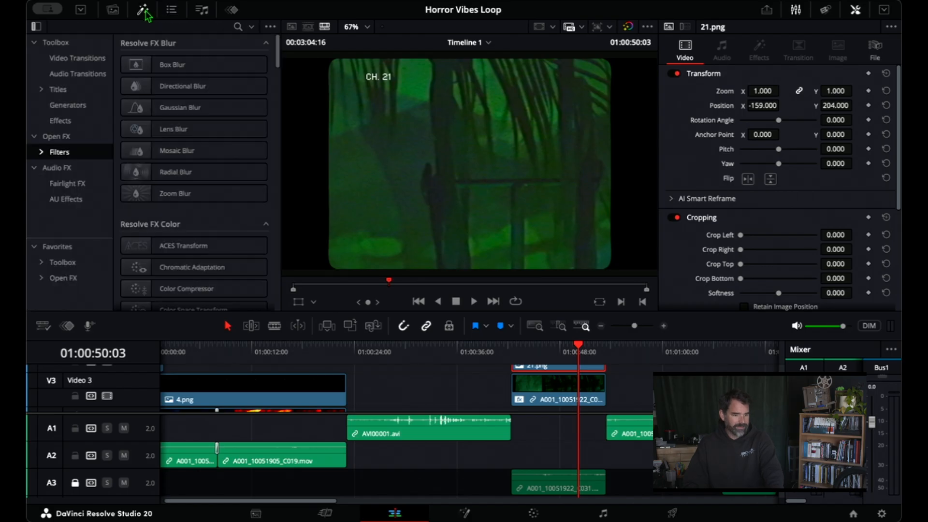
left_click(238, 27)
type("analog")
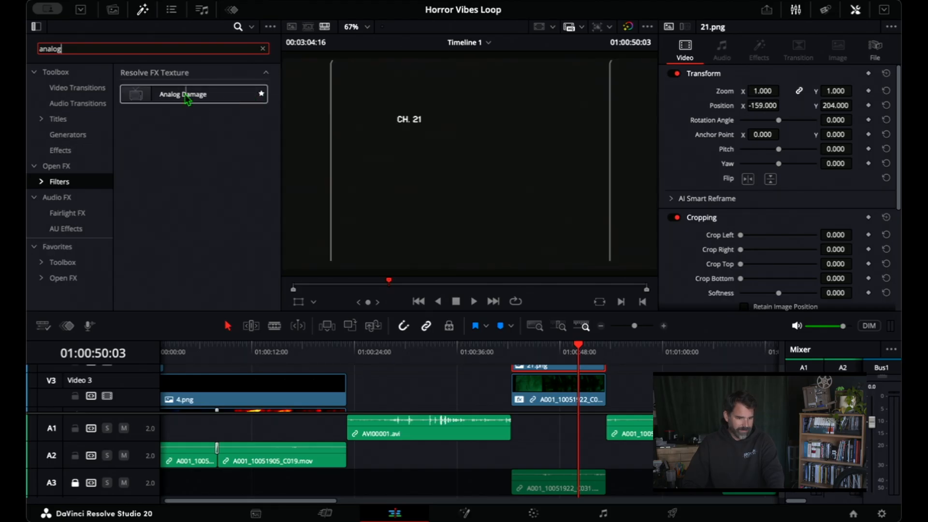
left_click(213, 101)
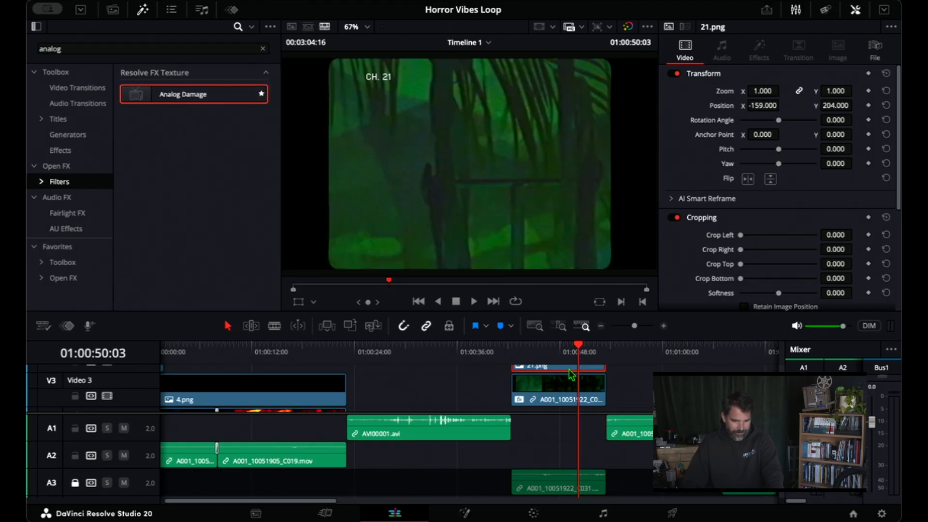
Step: Apply Analog Damage to the 21.png graphic on Video 4
scroll(571, 372, "up", 3)
scroll(538, 372, "down", 3)
left_click(529, 356)
key("space")
key("space")
left_click_drag(145, 94, 533, 396)
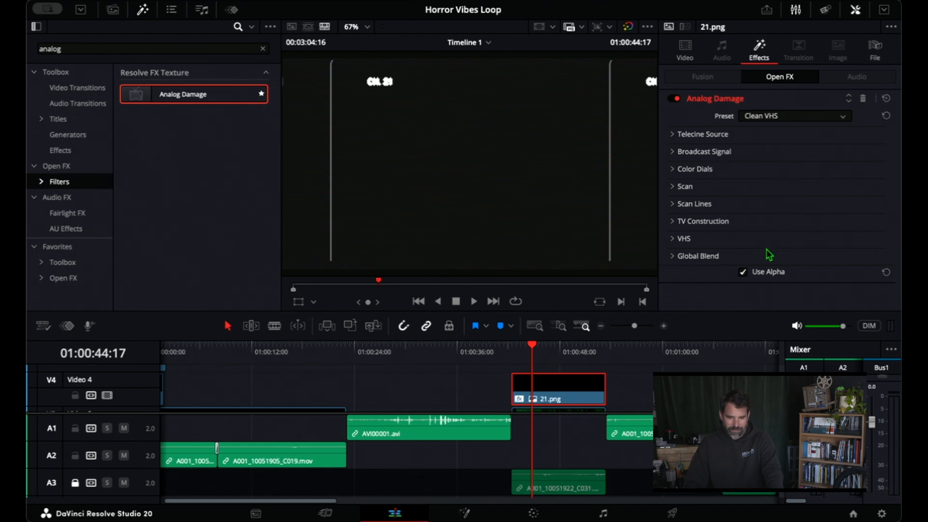
Step: Set the graphic's Analog Damage preset to 1970s and play from 01:00:40:03 to 01:00:45:11
left_click(775, 180)
left_click_drag(533, 356, 492, 359)
key("space")
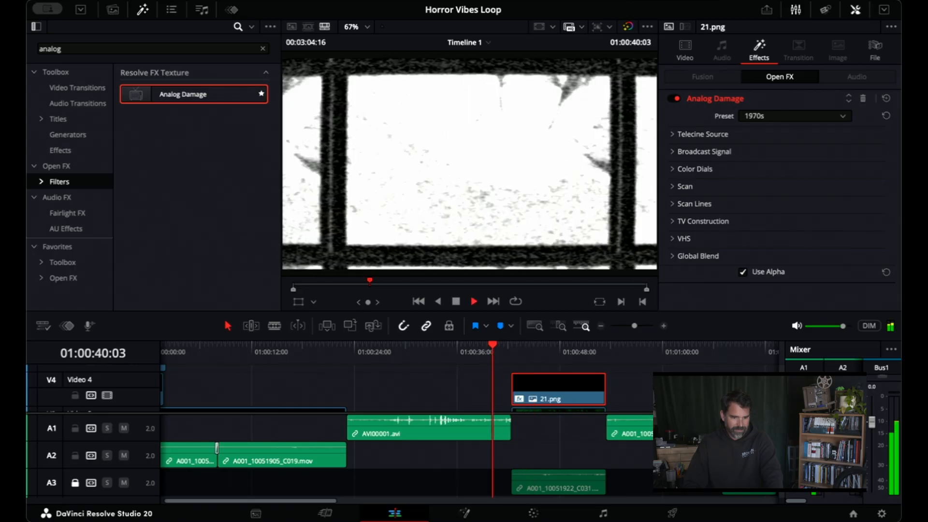
left_click(644, 377)
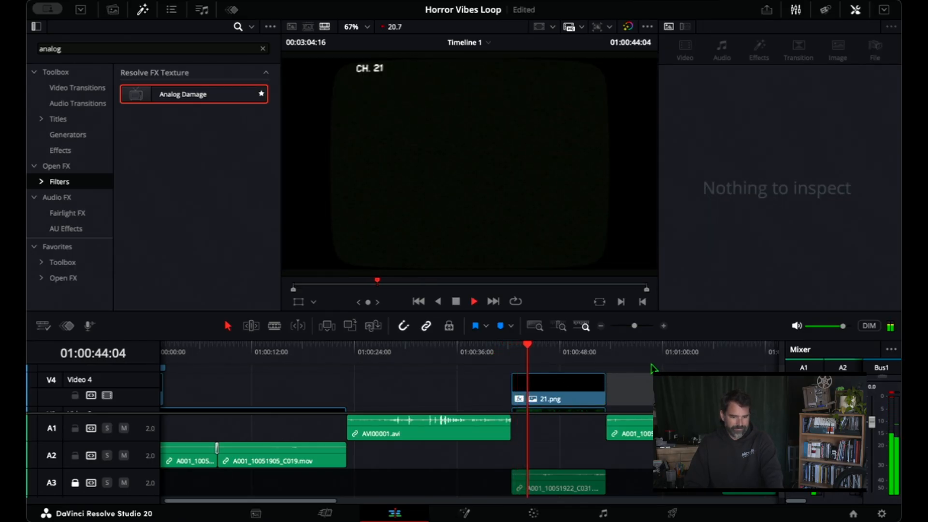
left_click(553, 394)
key("space")
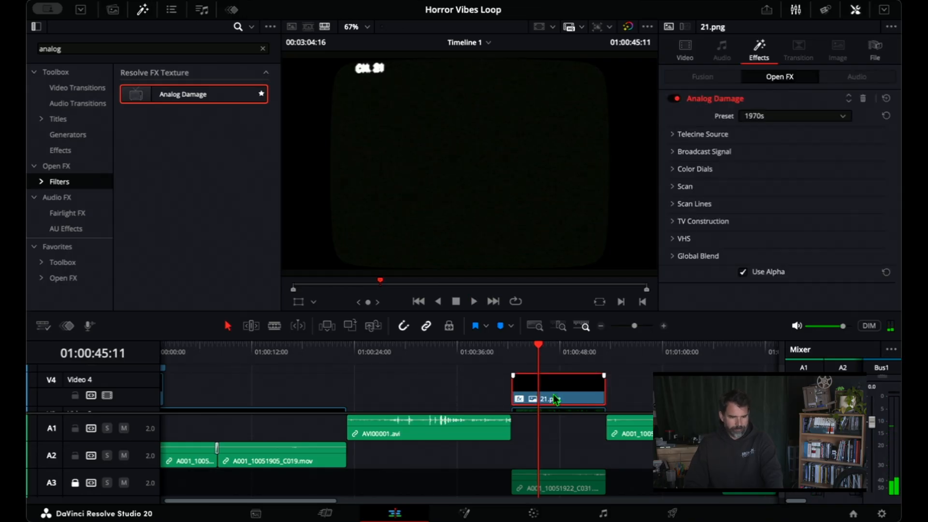
Step: Try cropping the bottom of the 21.png graphic to 717.300 and lowering its opacity to 0
key("space")
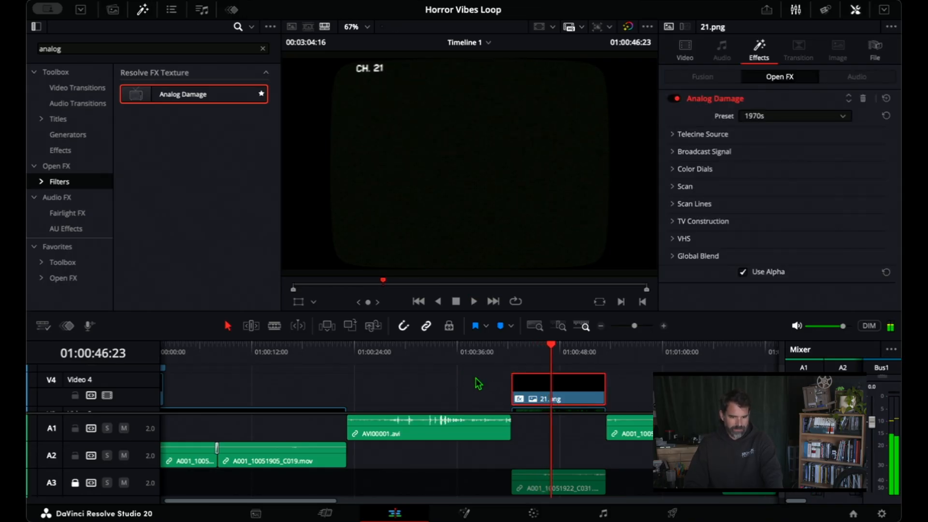
left_click(685, 49)
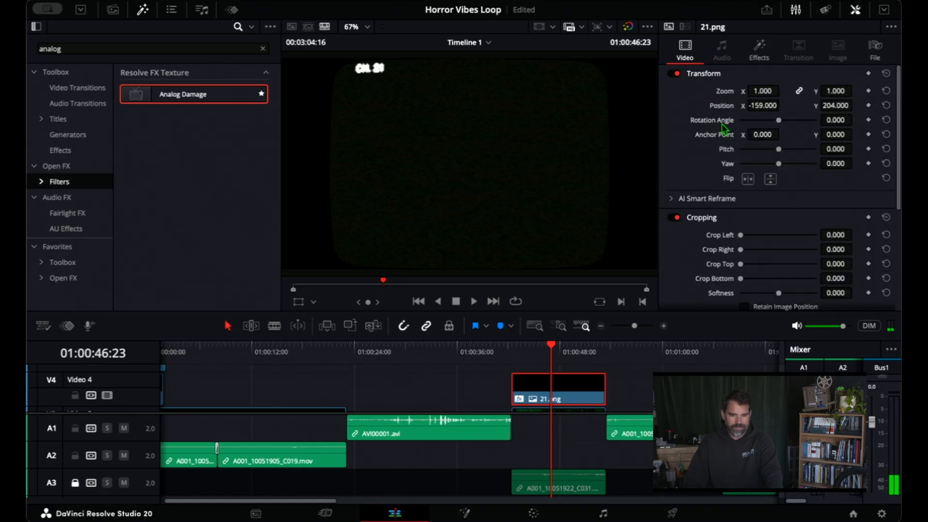
left_click_drag(741, 278, 791, 279)
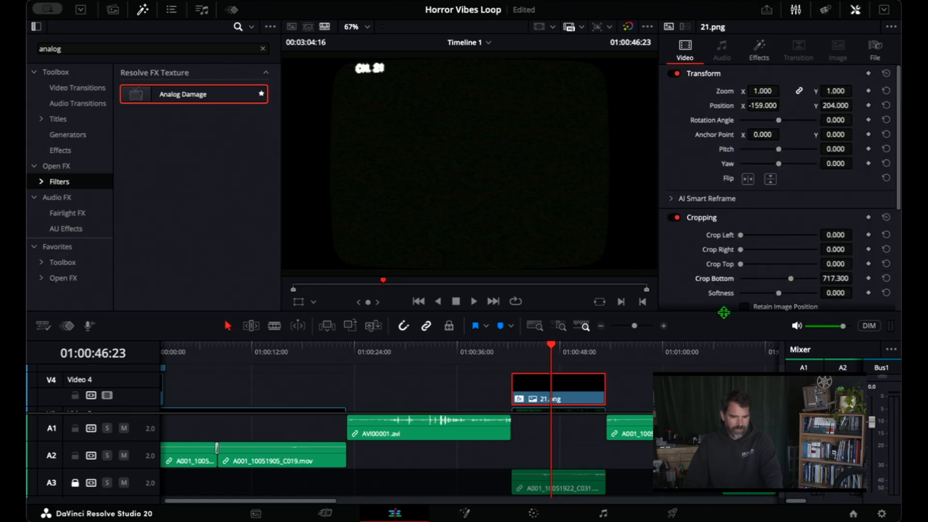
left_click_drag(522, 360, 528, 357)
scroll(683, 263, "down", 5)
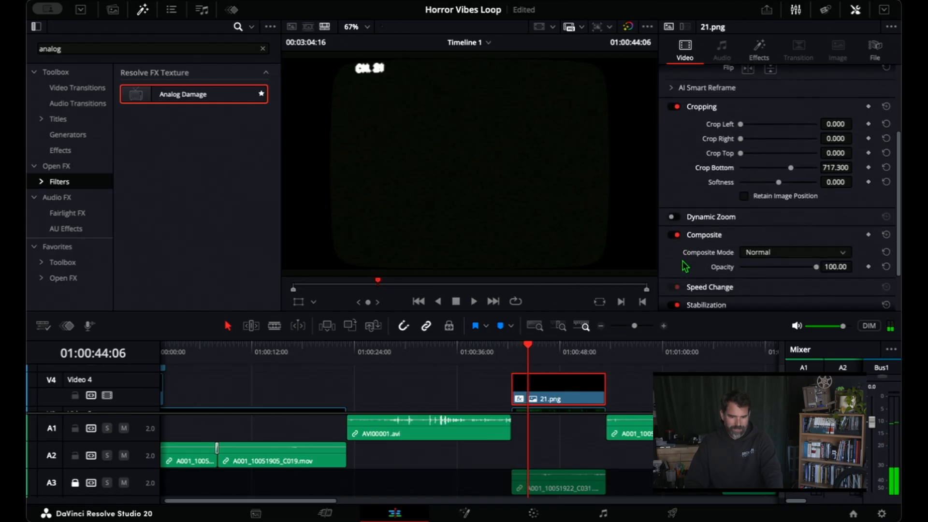
scroll(682, 263, "down", 2)
left_click_drag(783, 216, 700, 223)
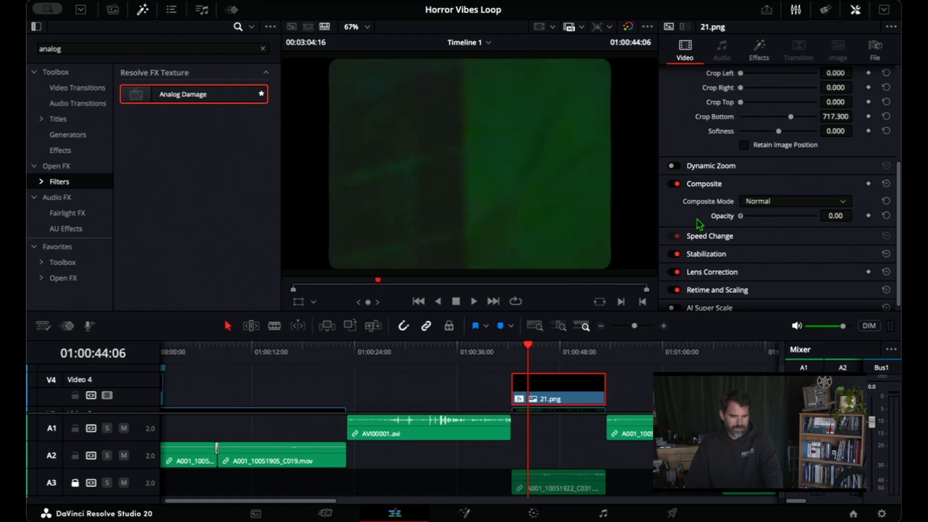
Step: Undo the crop, opacity and Analog Damage changes on the 21.png graphic
left_click(632, 400)
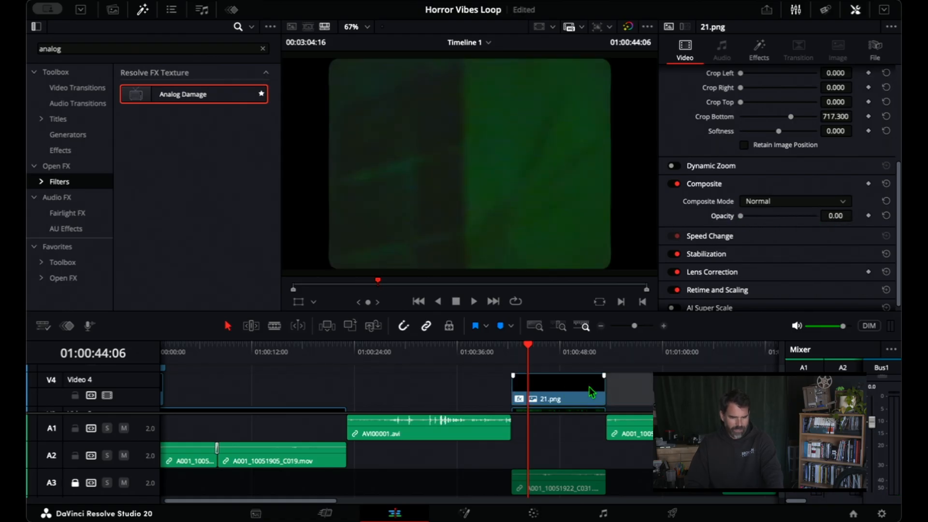
left_click(767, 47)
left_click(675, 99)
left_click_drag(526, 361, 496, 360)
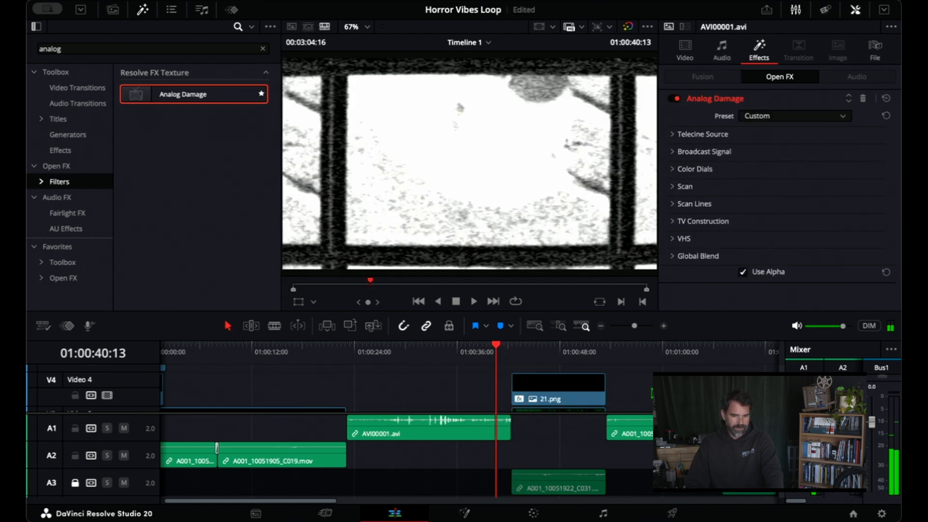
left_click(527, 356)
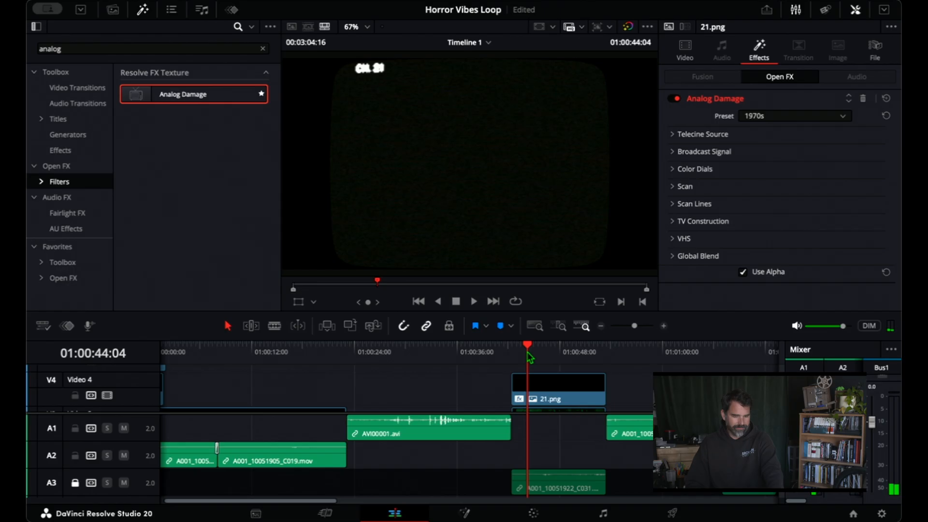
key("ctrl+z")
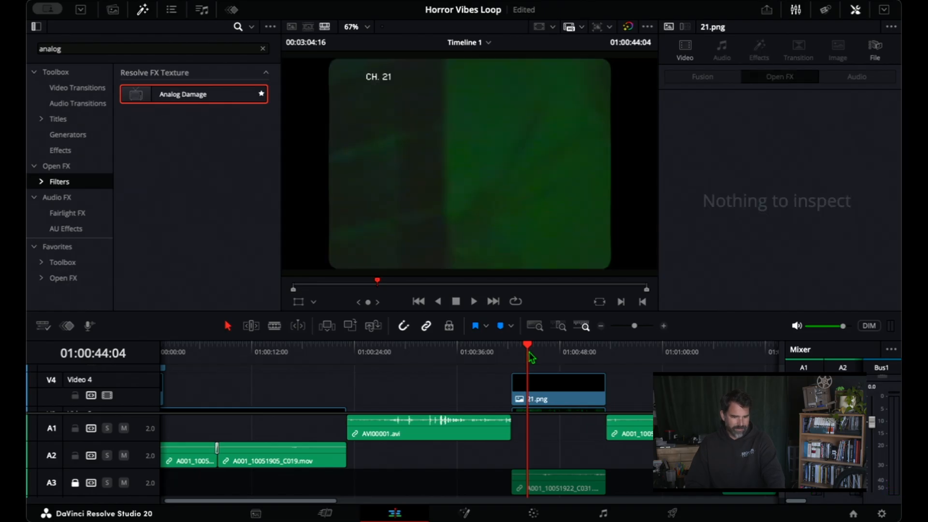
Step: Play the cut from AVI00001.avi into the green clip to check the untreated CH. 21 graphic
left_click(502, 355)
key("space")
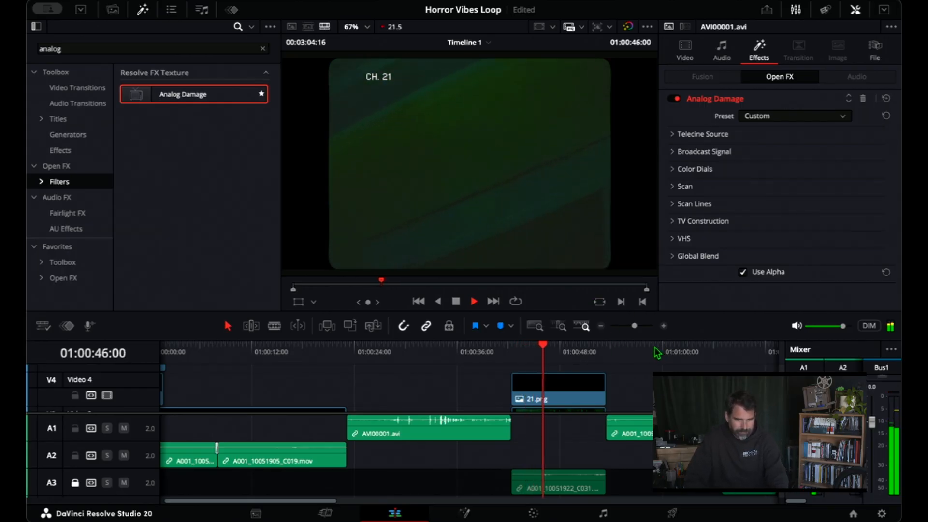
key("space")
Step: Scrub through the following clips up to 01:02:27:04 to review where channel graphics are needed
left_click(602, 326)
mouse_move(401, 358)
left_mouse_down()
mouse_move(418, 356)
mouse_move(408, 356)
left_mouse_up()
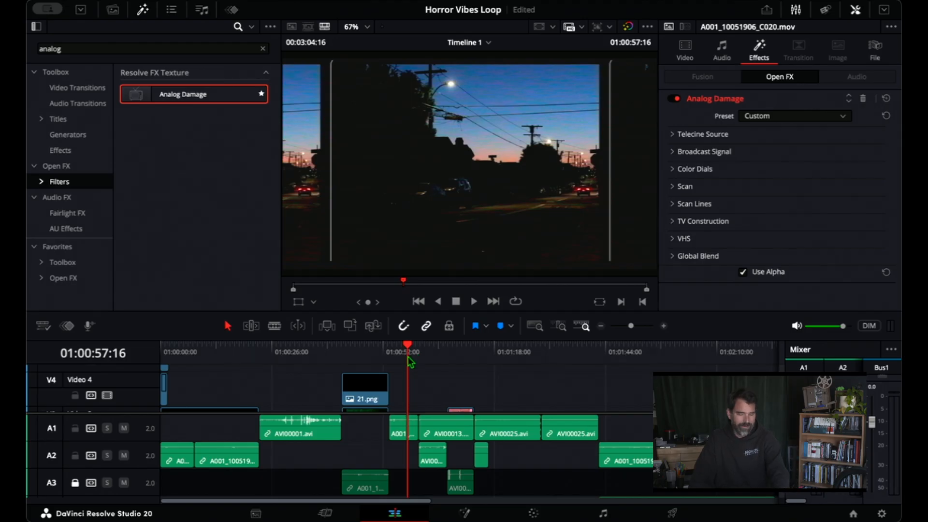
mouse_move(407, 353)
left_mouse_down()
mouse_move(459, 353)
mouse_move(409, 356)
left_mouse_up()
left_click_drag(425, 356, 665, 360)
left_click(602, 327)
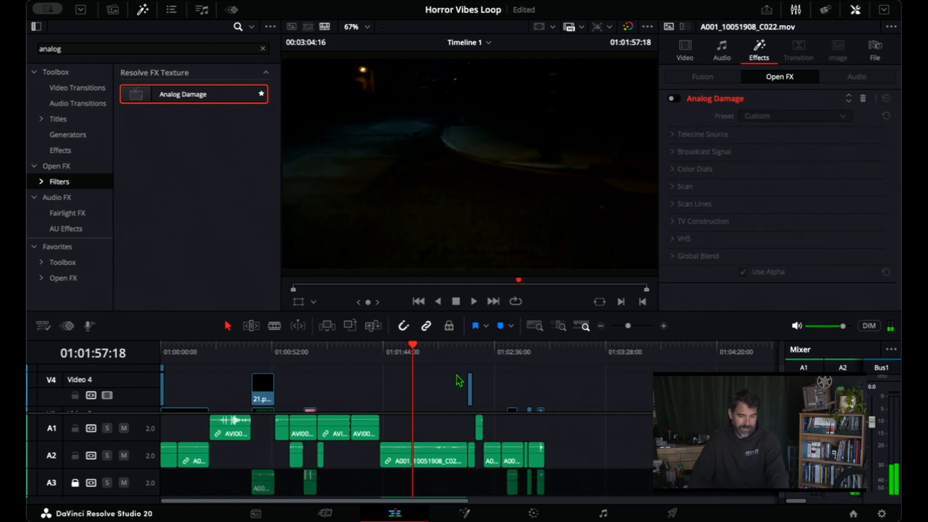
left_click_drag(421, 358, 477, 358)
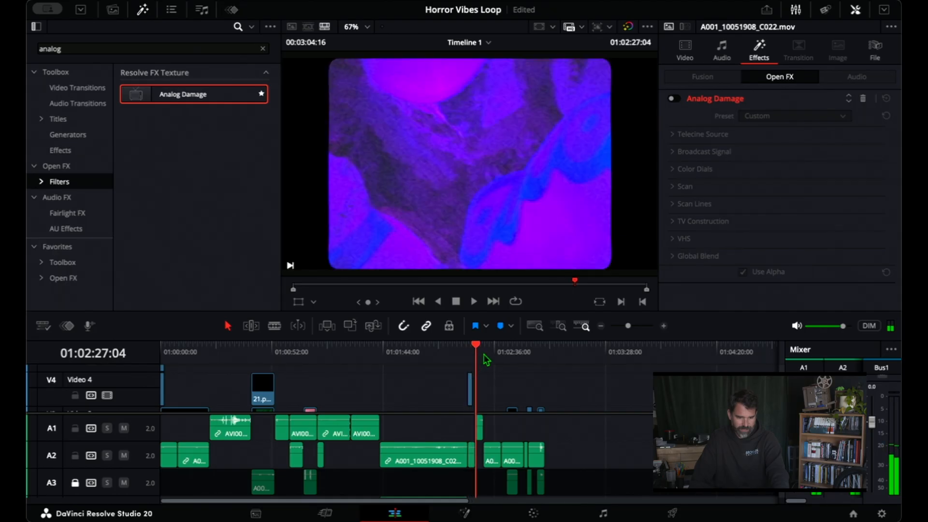
Step: Extend the 4.png graphic on Video 4 up to the start of A001_10051910_C024.mov on Video 3
scroll(481, 362, "up", 5)
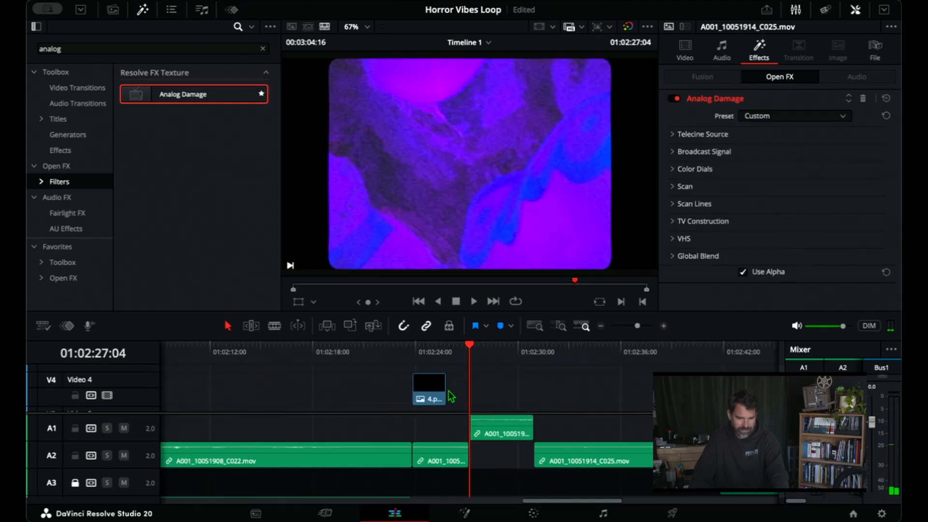
left_click_drag(448, 390, 577, 391)
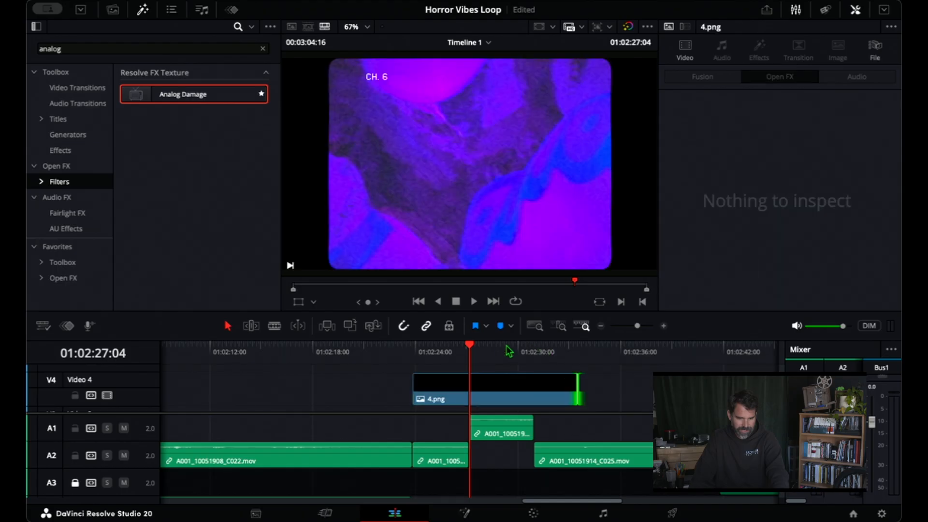
left_click(506, 351)
left_click_drag(509, 355, 653, 393)
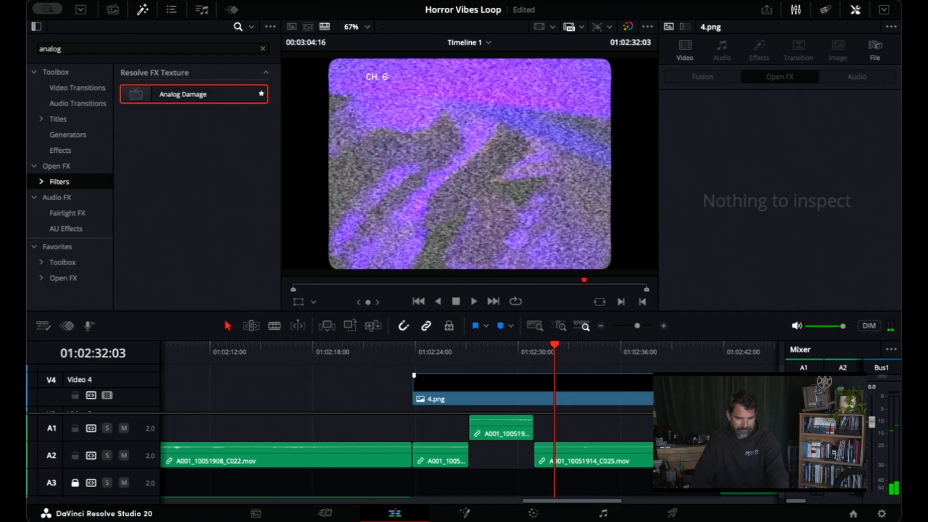
left_click_drag(638, 357, 681, 360)
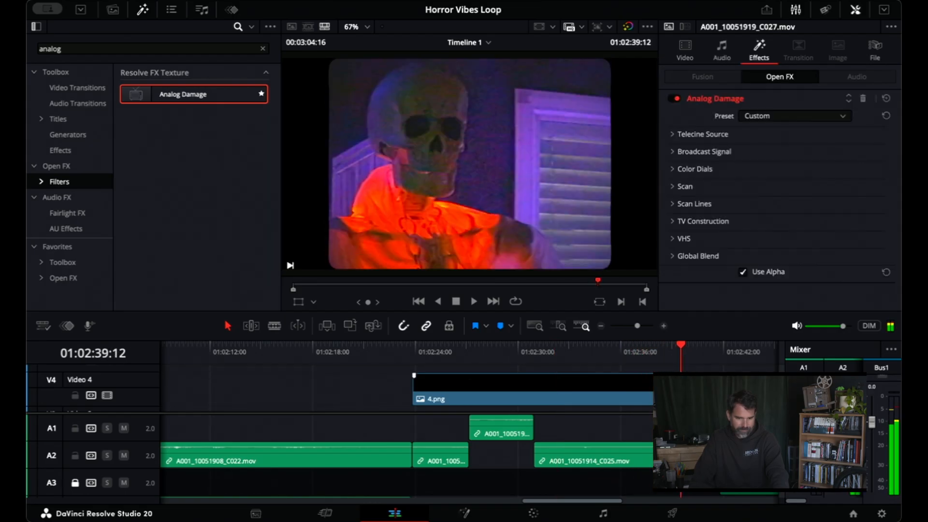
scroll(618, 390, "right", 5)
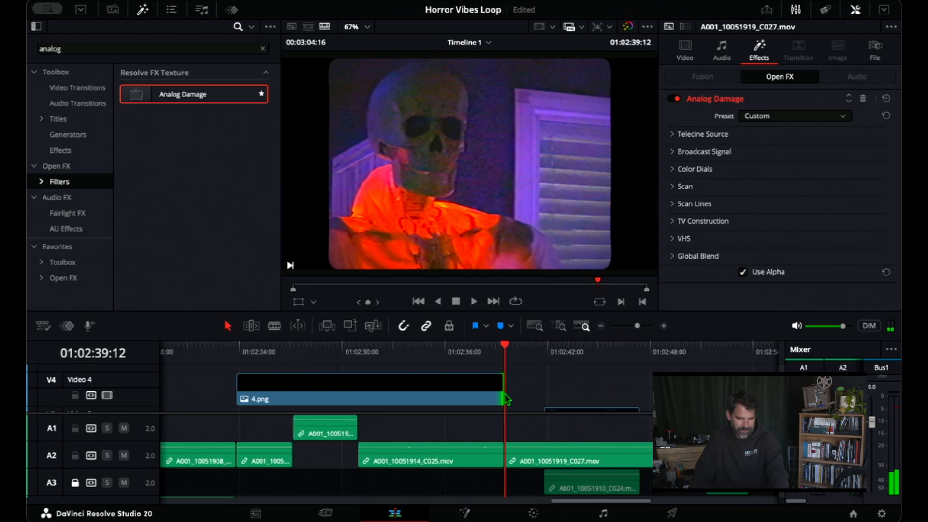
left_click_drag(505, 391, 543, 391)
Step: Turn off Analog Damage on the A001_10051910_C024.mov clip on Video 3
left_click_drag(568, 359, 574, 368)
scroll(575, 370, "down", 5)
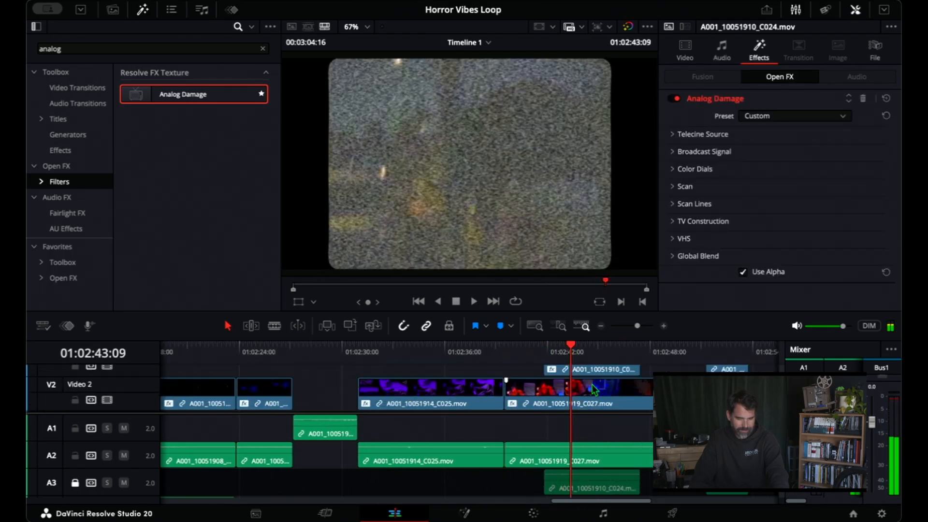
scroll(592, 385, "up", 3)
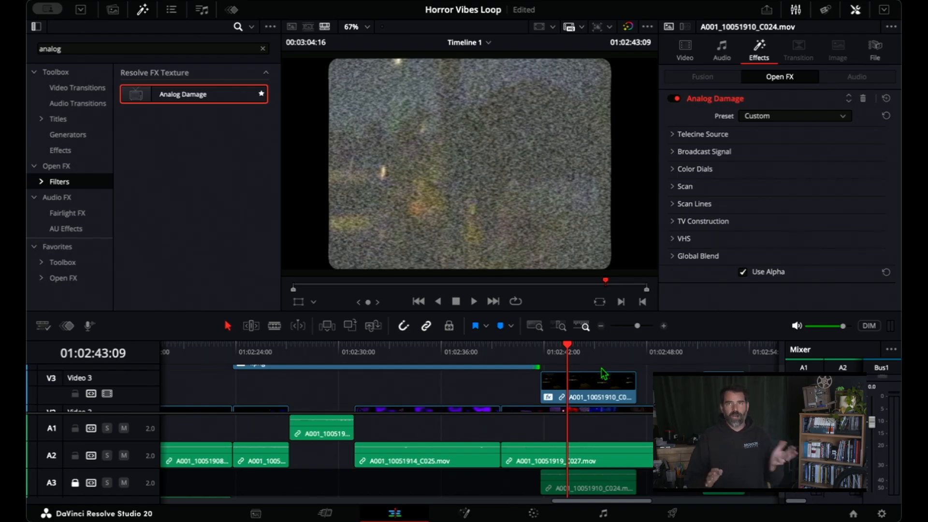
scroll(603, 373, "down", 2)
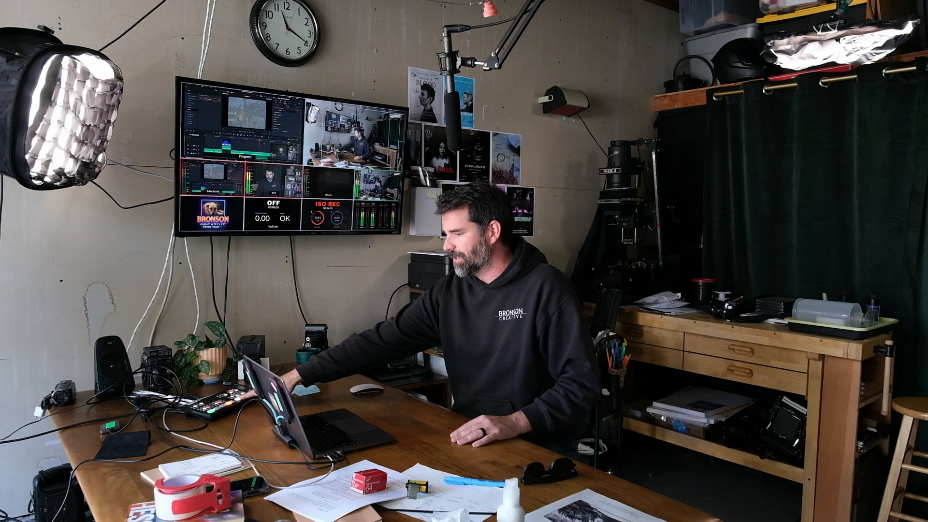
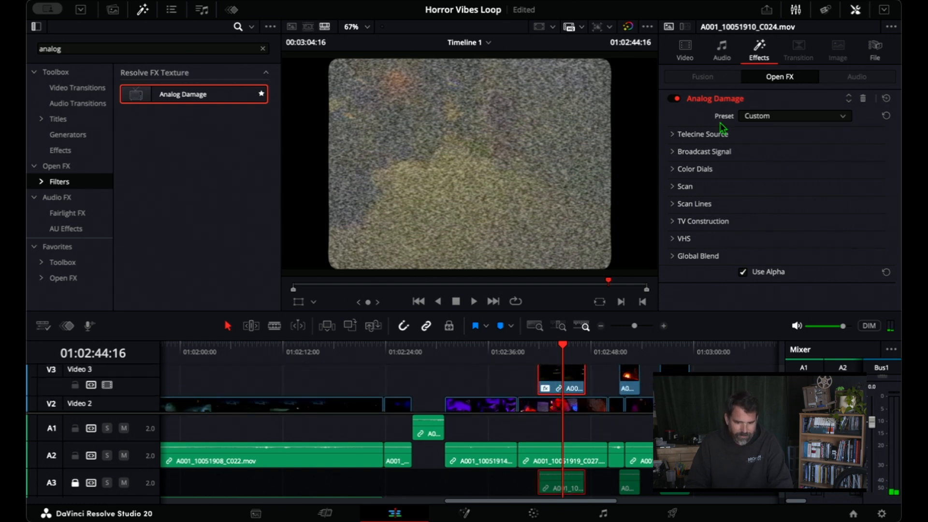
left_click(676, 98)
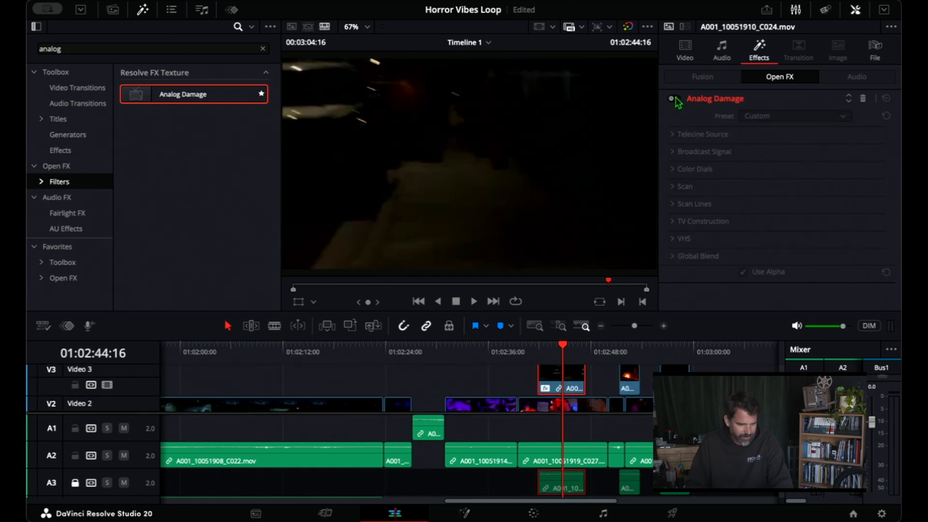
Step: Play from just before A001_10051910_C024.mov through to 01:02:55:19 to review the cuts
left_click(528, 352)
key("space")
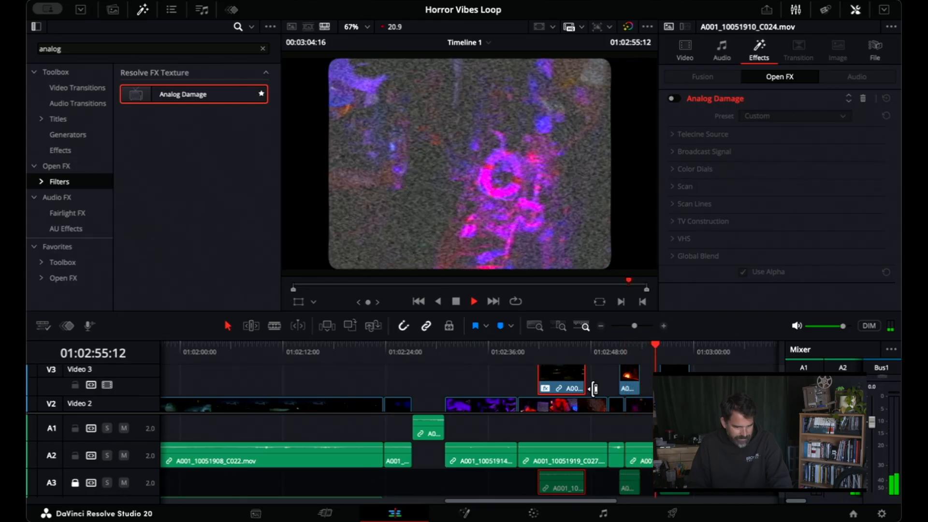
key("space")
Step: Extend the end of the 4.png graphic on Video 4 to about 01:02:55
scroll(597, 391, "up", 2)
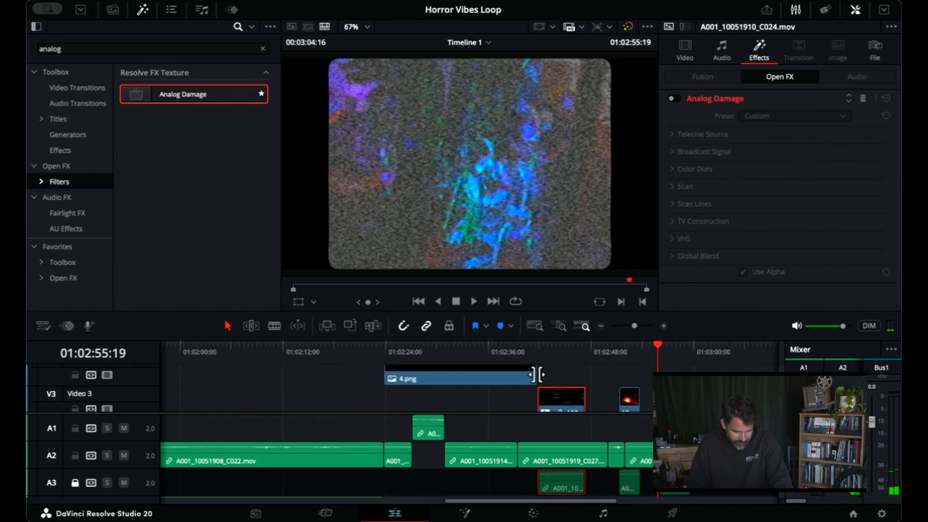
key("t")
left_click_drag(535, 375, 644, 376)
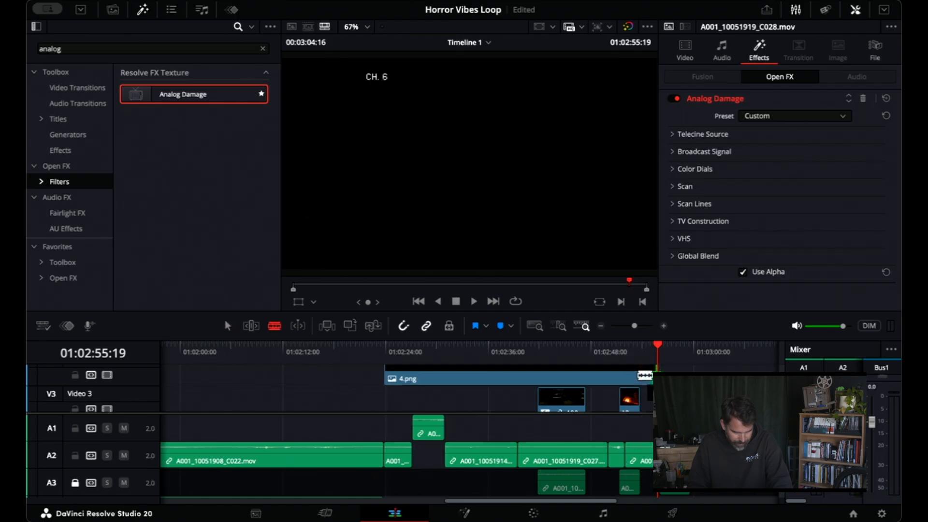
Step: Split 4.png around the two Video 3 clips beneath it and delete the section covering them
left_click(539, 378)
key("a")
left_click(575, 378)
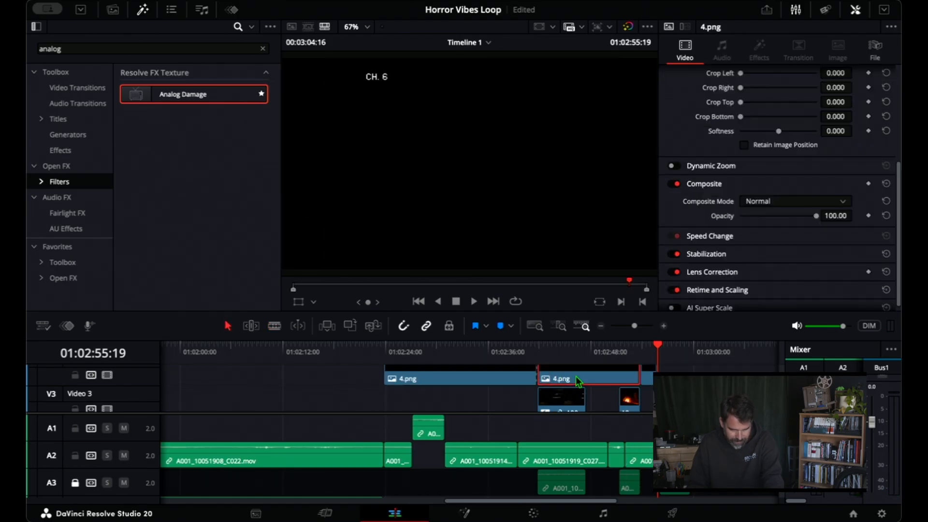
key("Delete")
Step: Turn off Analog Damage on A001_10051921_C030.mov at 01:02:57:01 and play through to the timeline's end
left_click(628, 353)
key("space")
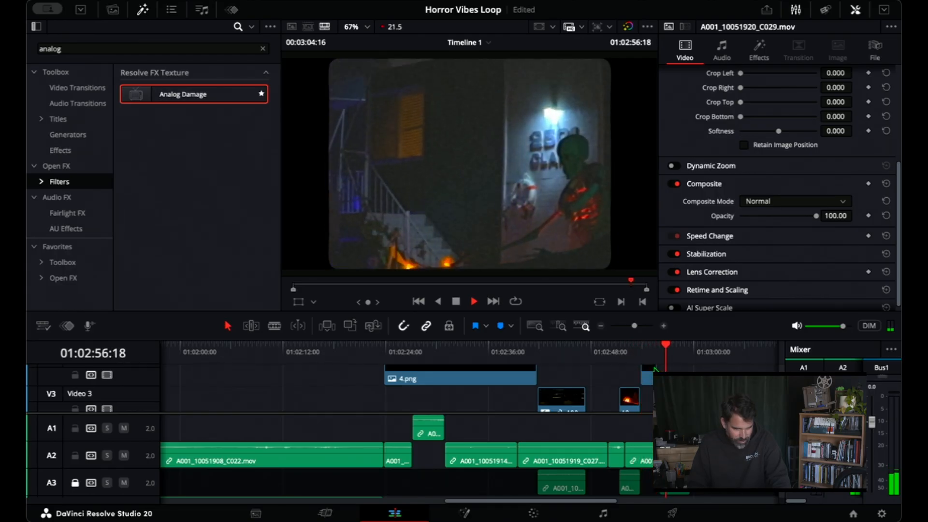
key("space")
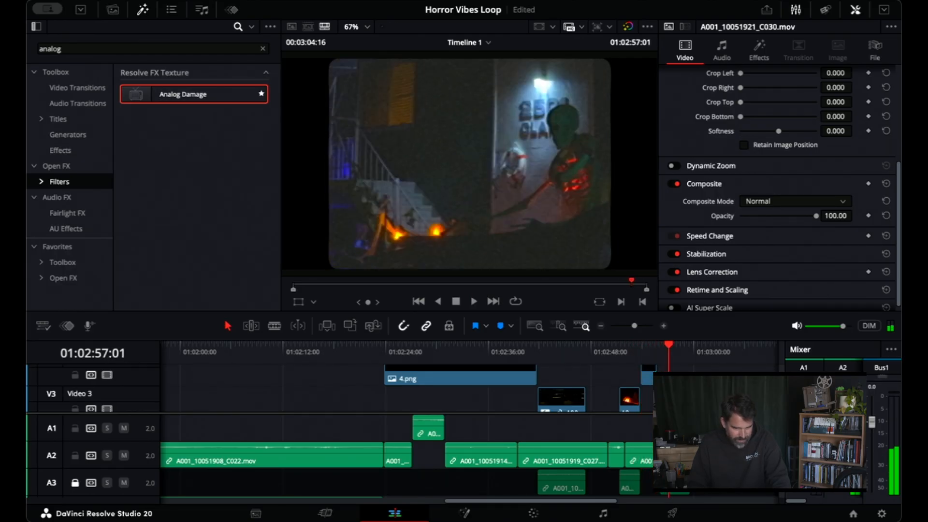
left_click(760, 51)
left_click(673, 99)
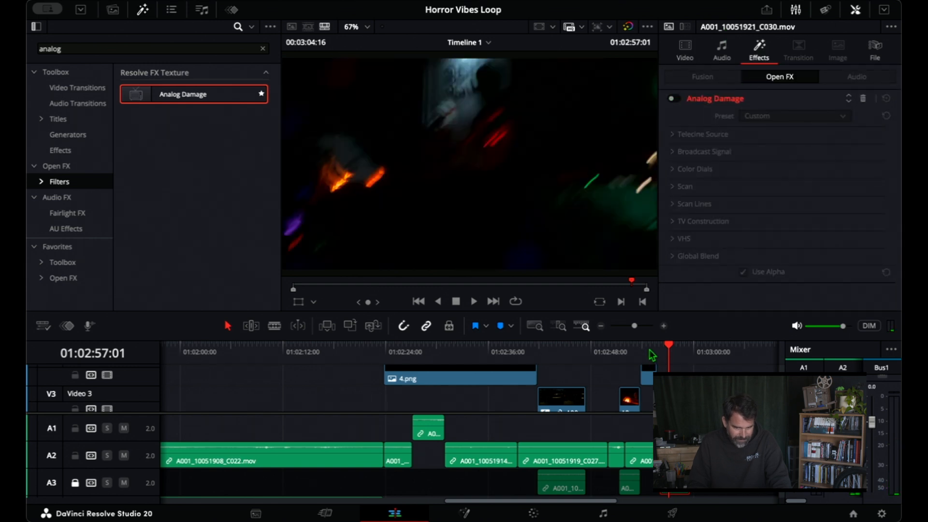
key("space")
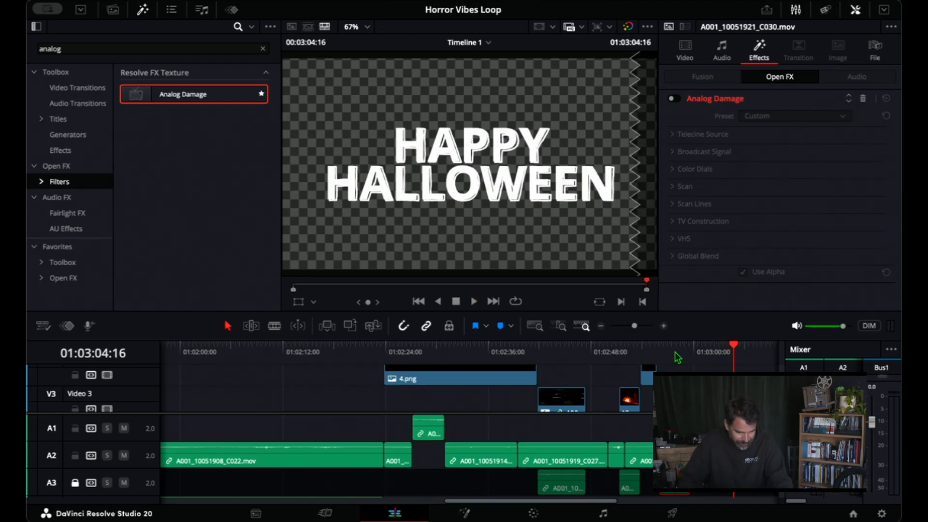
Step: Set the Analog Damage brightness of AVI00001.avi to -0.500, viewing the frame at 01:00:28:23
left_click_drag(676, 357, 286, 355)
left_click(601, 326)
scroll(303, 405, "down", 2)
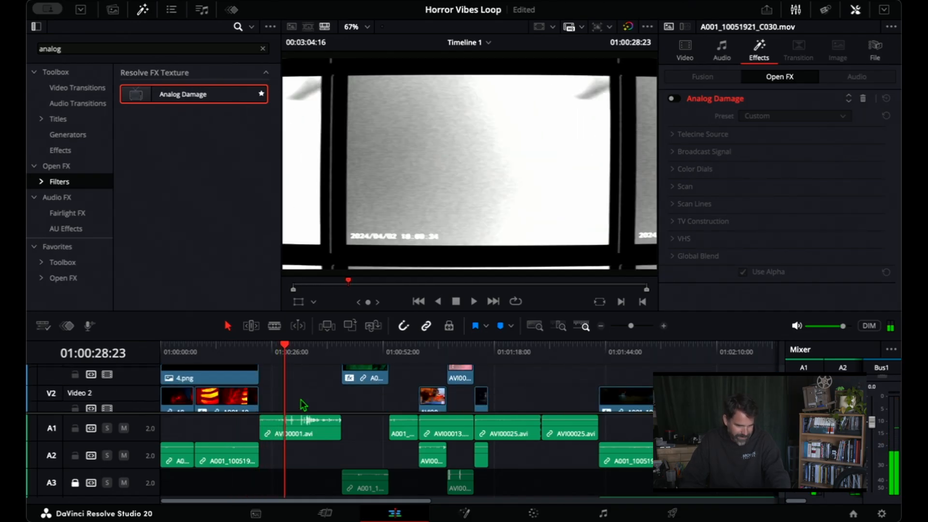
scroll(304, 405, "down", 2)
left_click(294, 387)
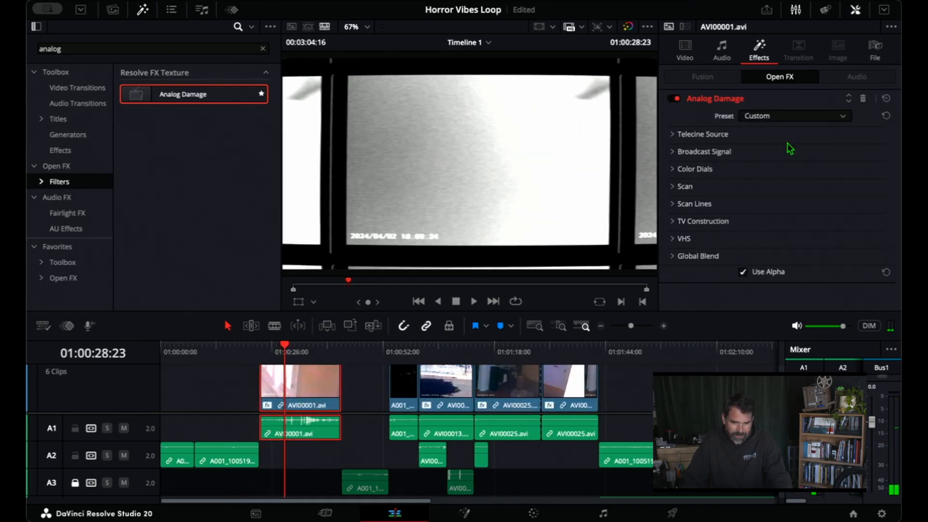
left_click(673, 169)
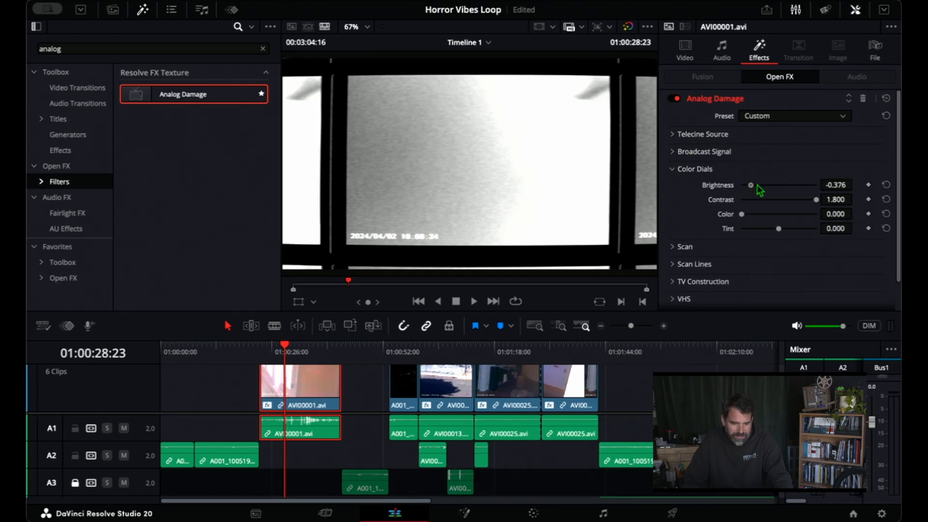
left_click_drag(759, 190, 716, 218)
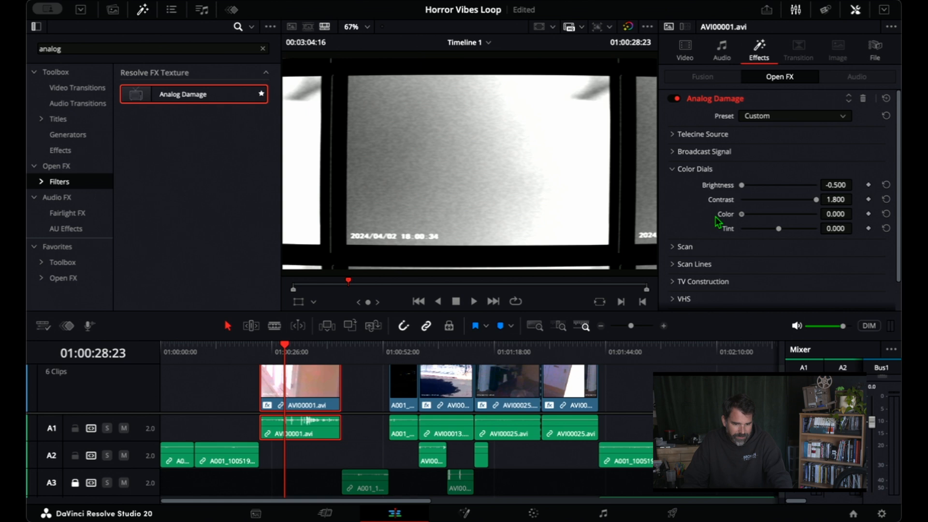
Step: In the Analog Damage scan settings of AVI00001.avi, set H-Shift to -0.226, V-Shift to 0.008 and Vertical Blanking to 0.031
left_click(675, 249)
scroll(762, 278, "down", 1)
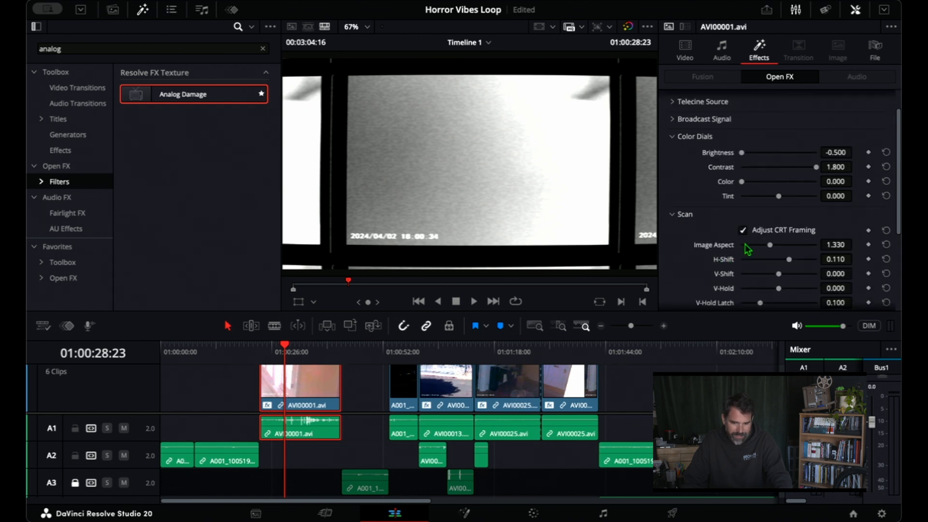
left_click_drag(771, 245, 742, 248)
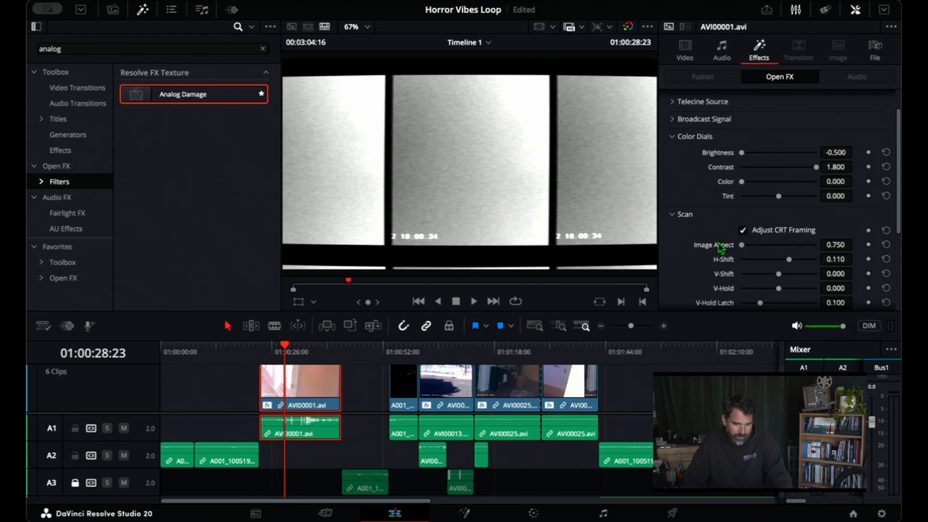
double_click(747, 247)
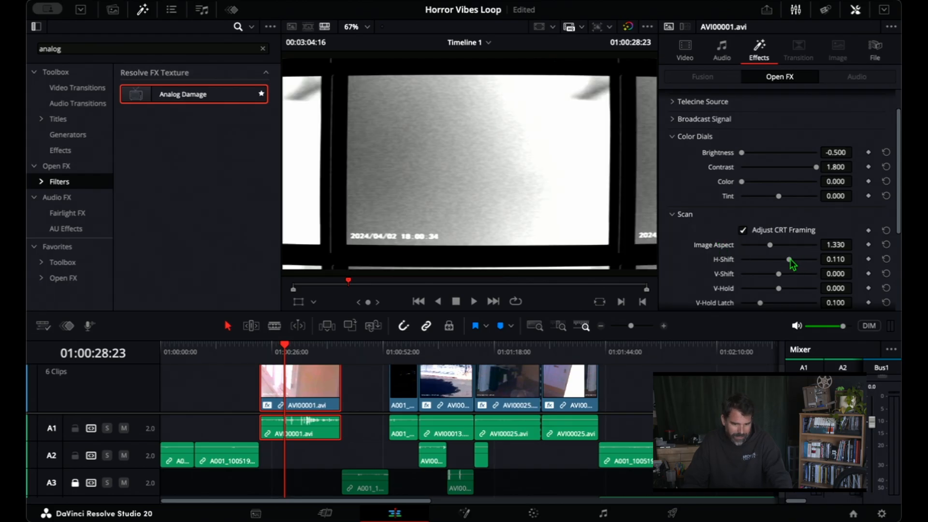
mouse_move(791, 261)
left_mouse_down()
mouse_move(756, 259)
mouse_move(780, 274)
left_mouse_up()
scroll(709, 273, "down", 5)
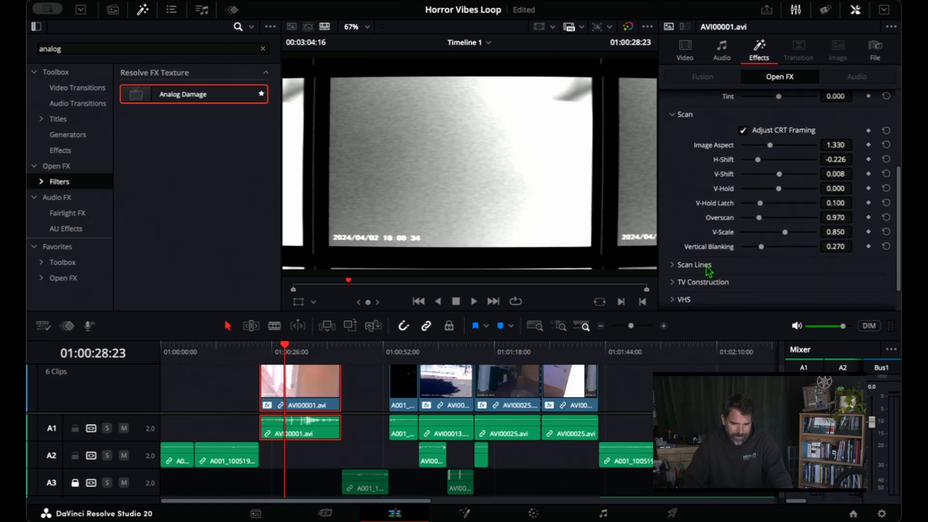
left_click_drag(783, 233, 745, 232)
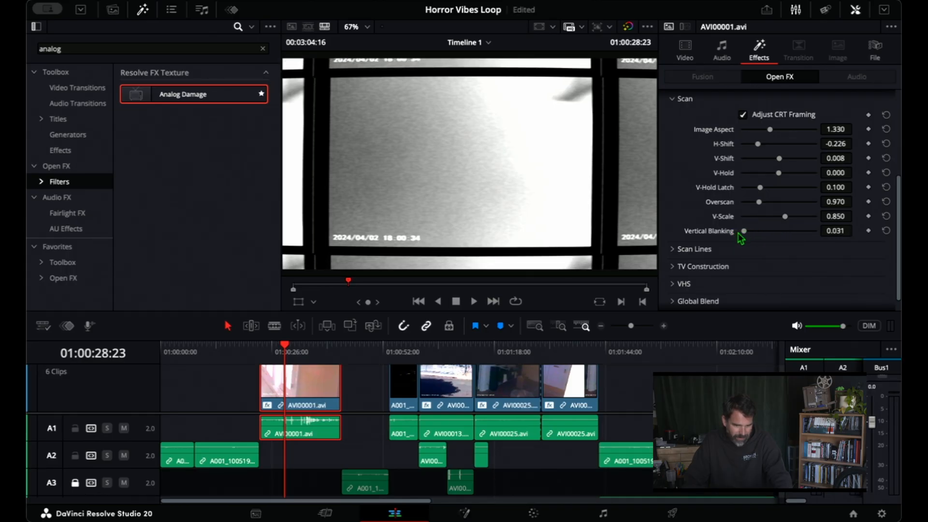
Step: Set the scan lines' Line Sharpness to 0.519 and preview the clip up to 01:00:31:23
left_click(673, 251)
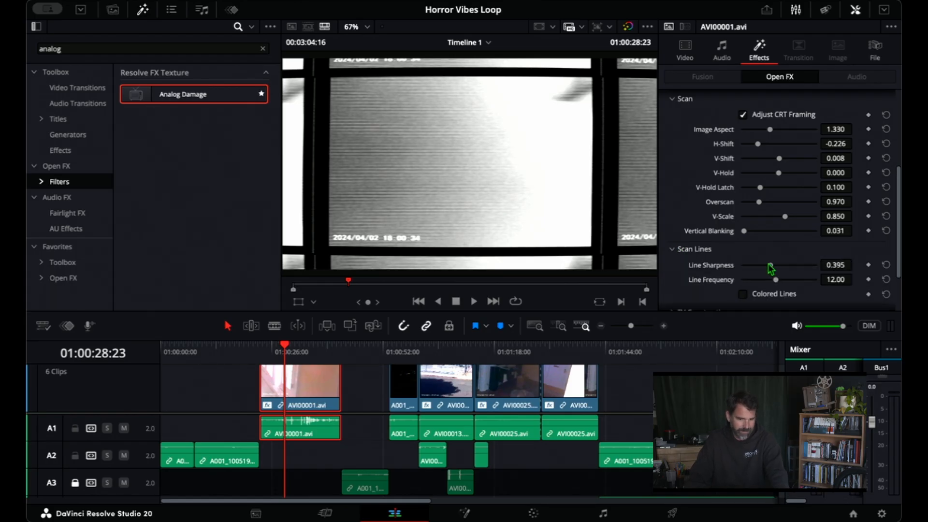
left_click_drag(776, 269, 767, 269)
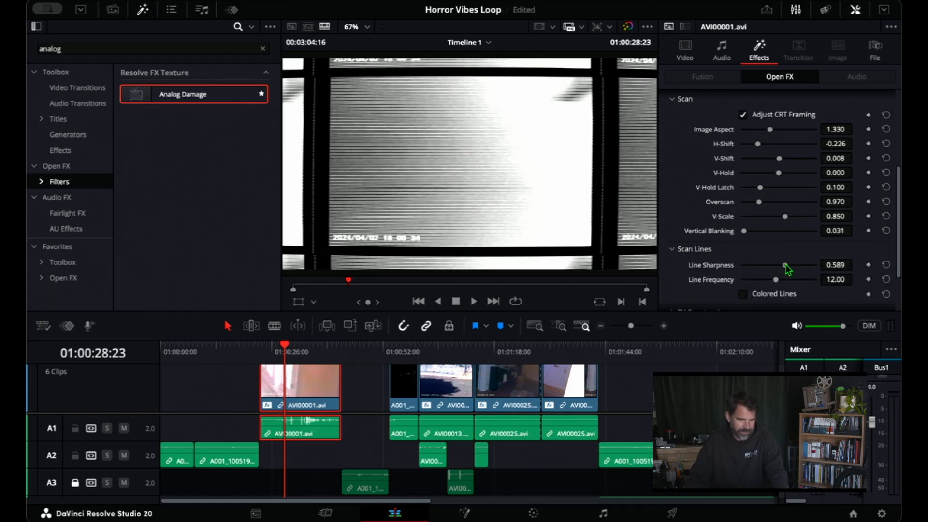
key("space")
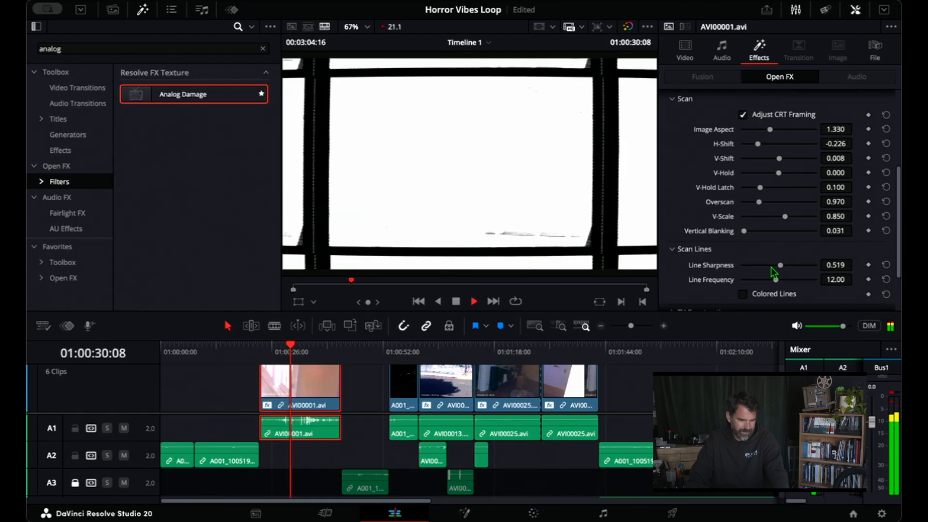
key("space")
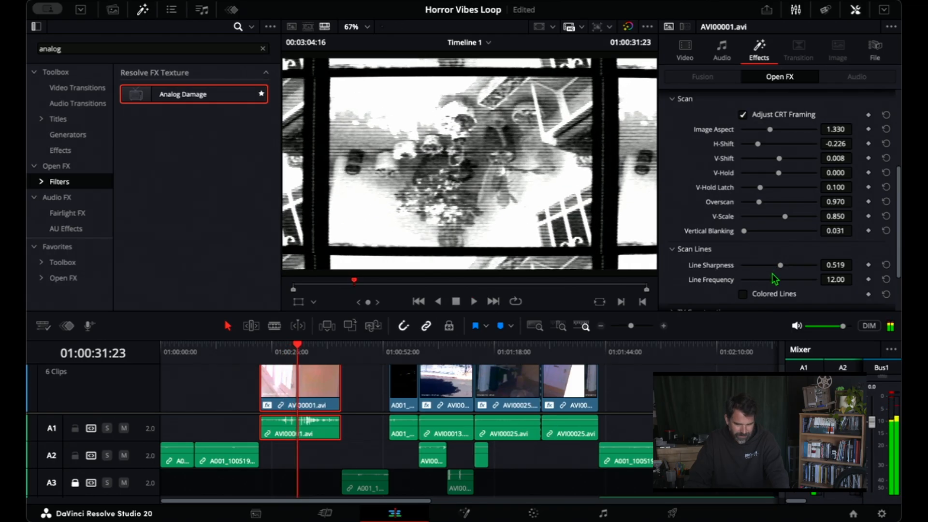
Step: Set the scan lines' Line Frequency to 20.00, enable Colored Lines, and play the clip on to 01:00:39:00
left_click_drag(776, 278, 822, 284)
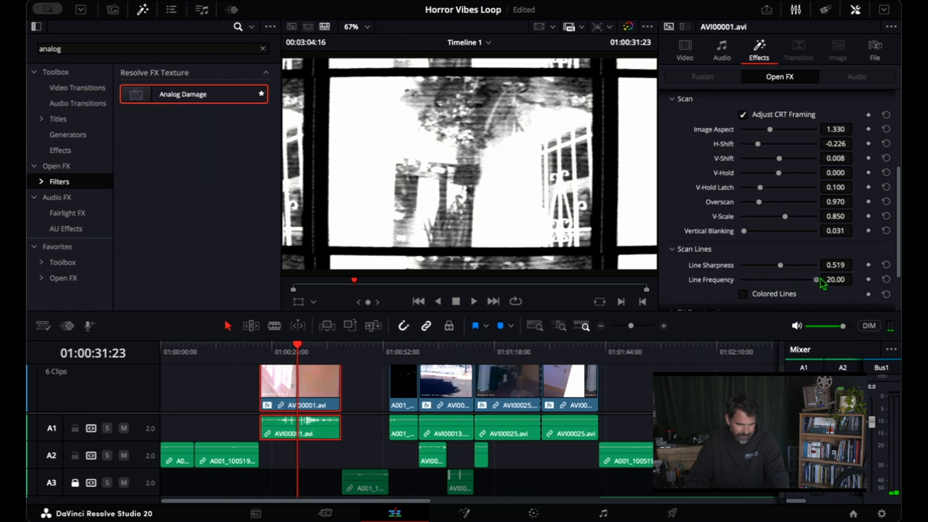
key("space")
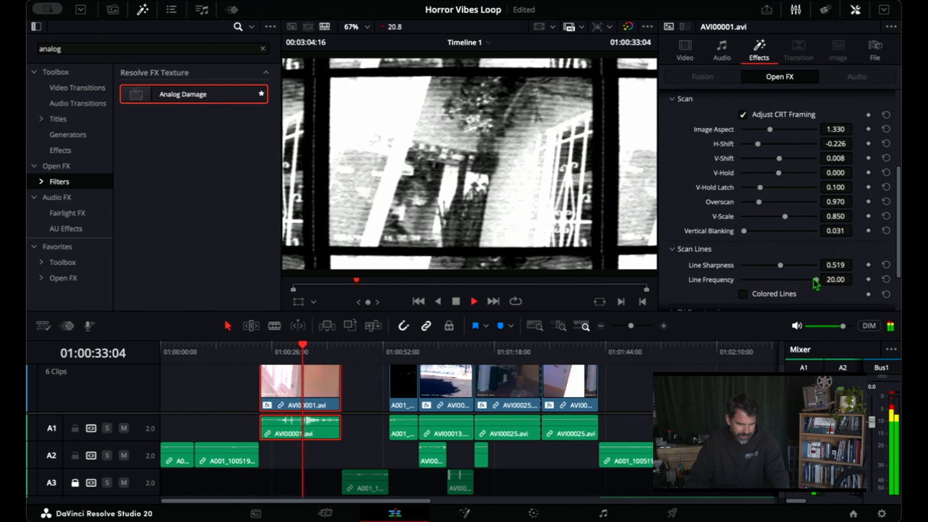
scroll(754, 271, "down", 1)
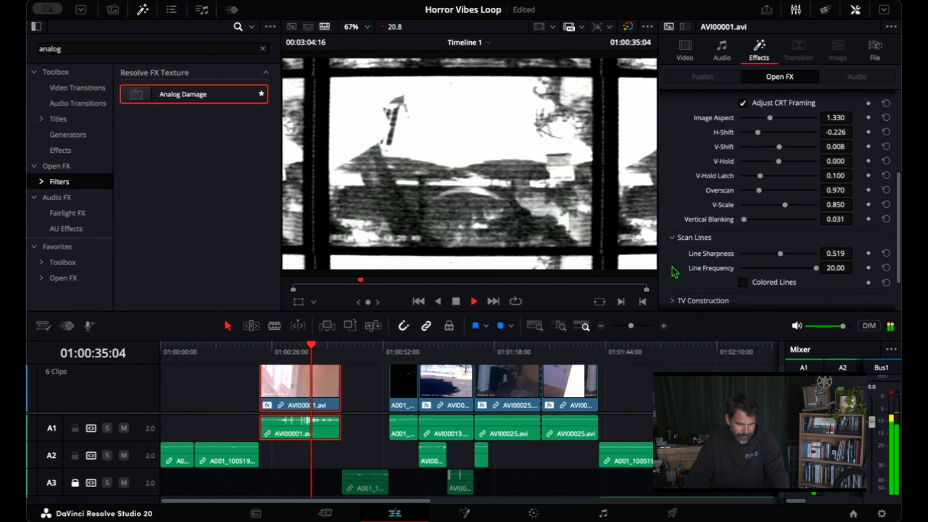
key("space")
left_click(744, 273)
key("space")
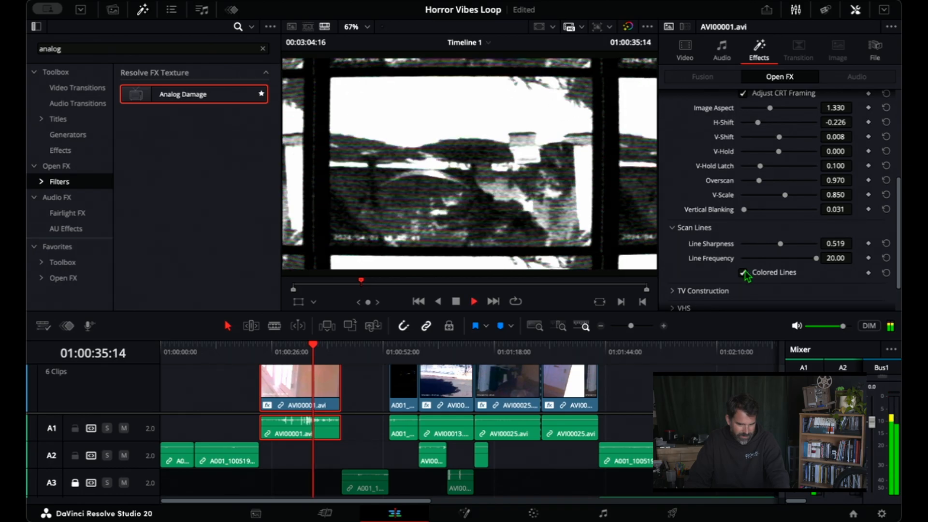
scroll(670, 247, "down", 1)
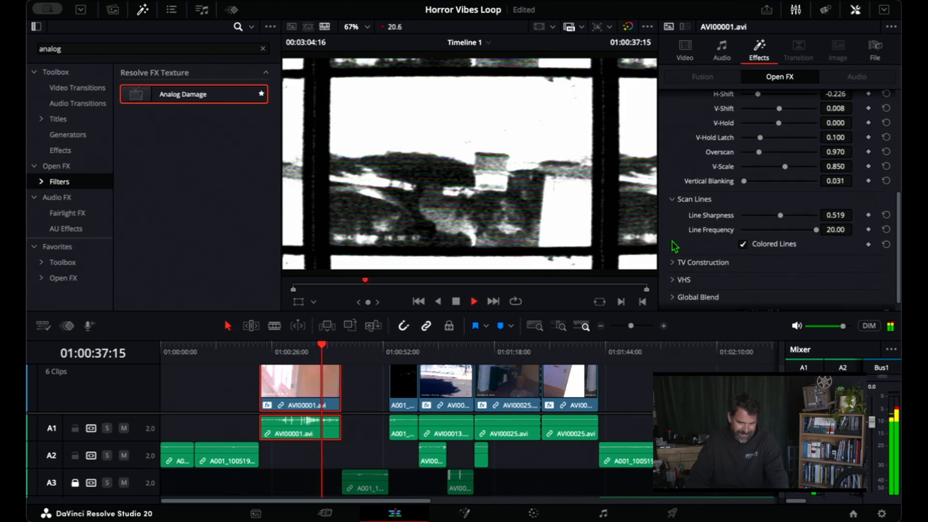
key("space")
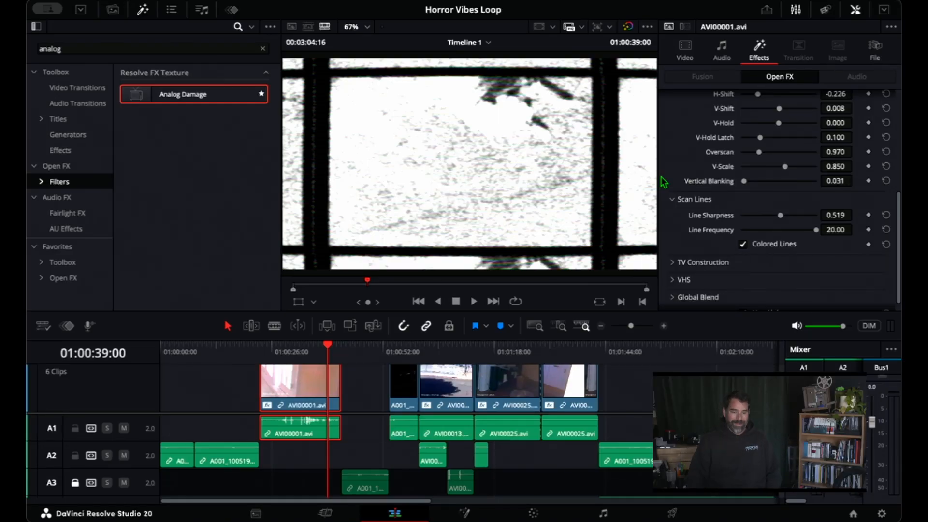
Step: Go to 01:01:08:21, select AVI00013.avi, and switch its Analog Damage off and on again to compare the frame
left_click_drag(353, 357, 457, 373)
left_click(449, 394)
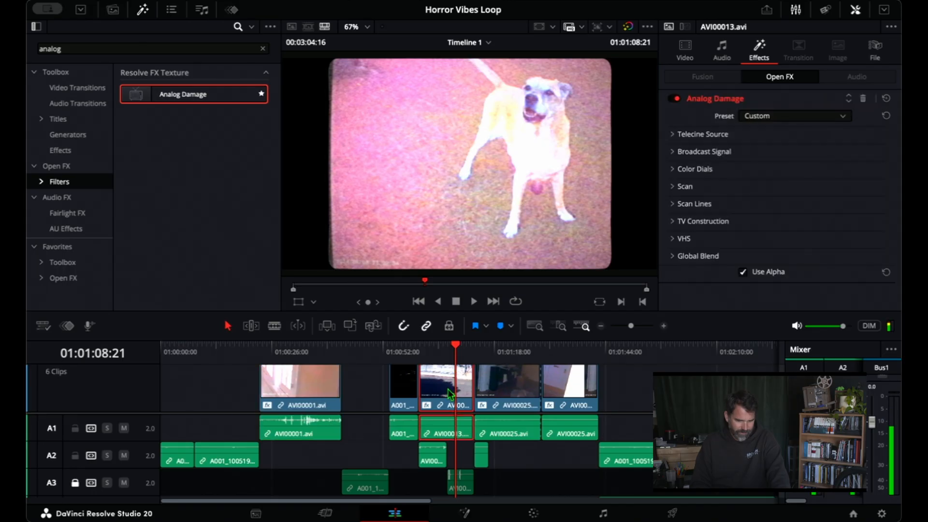
left_click(676, 100)
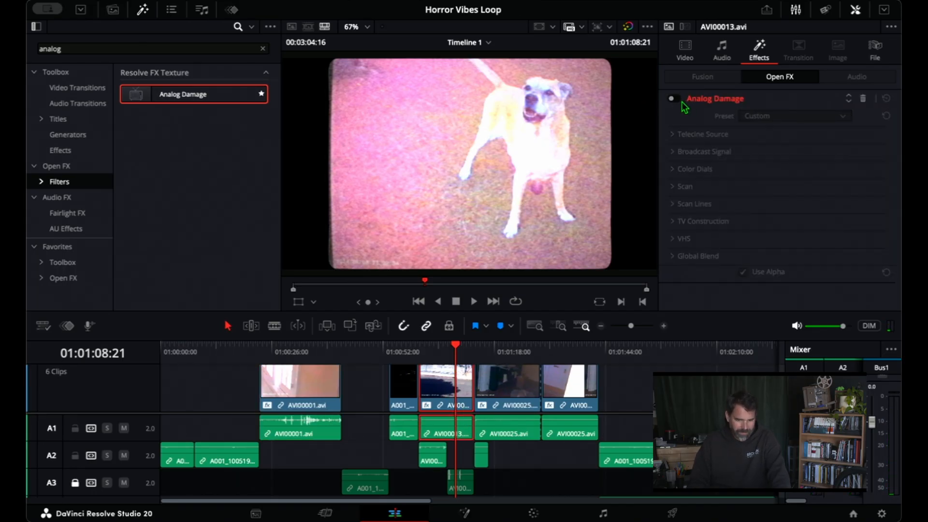
left_click(675, 99)
Step: Compare AVI00022.avi on Video 3 without and with its Analog Damage effect, and play it back with the effect on
scroll(454, 386, "up", 4)
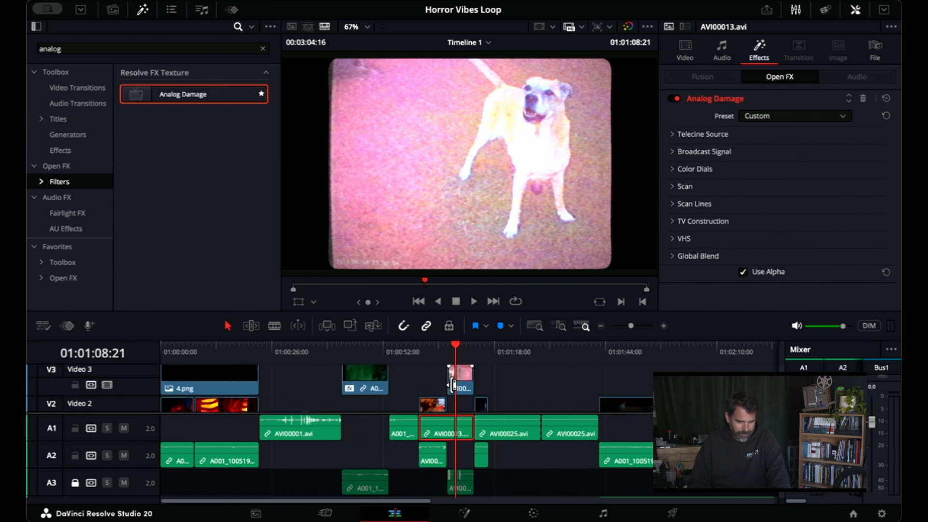
left_click(673, 100)
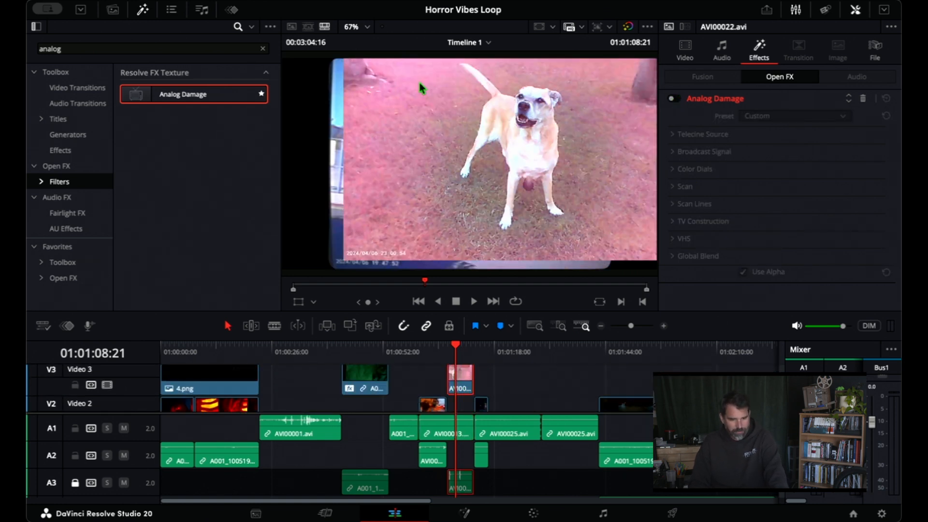
left_click(675, 99)
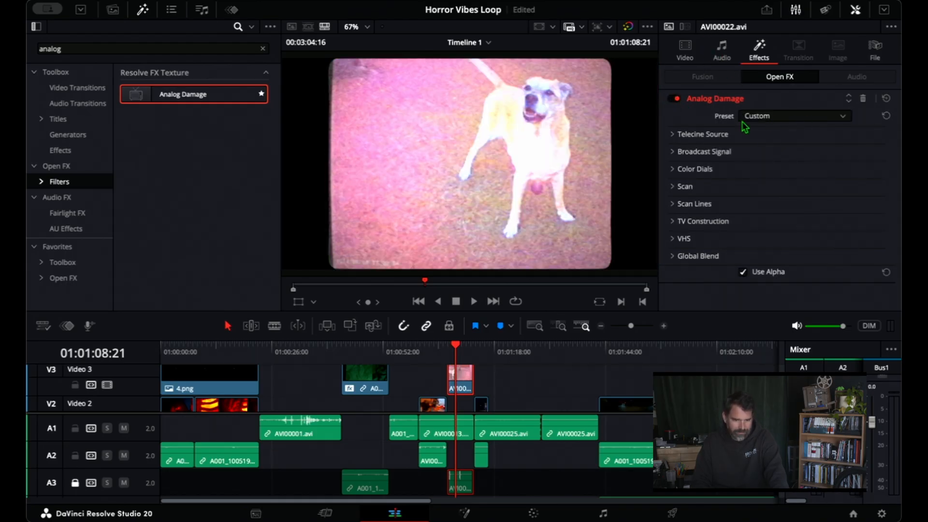
key("space")
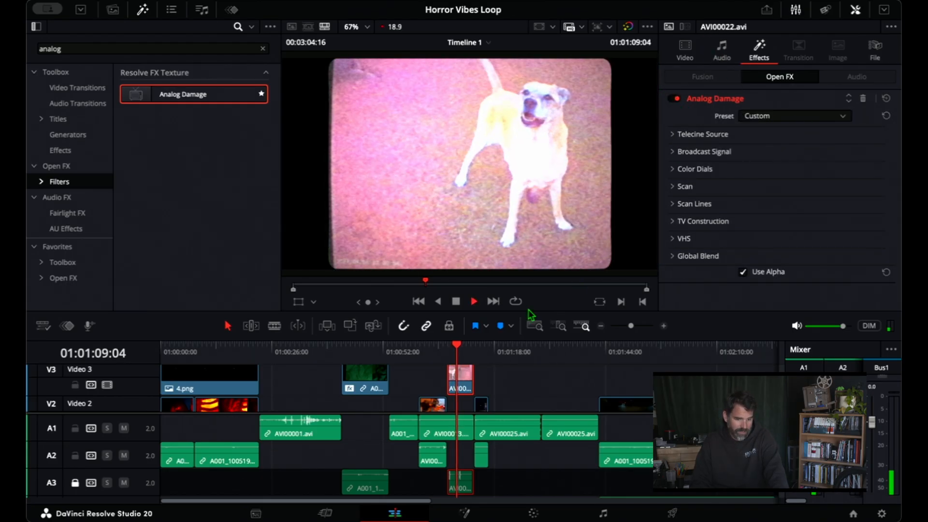